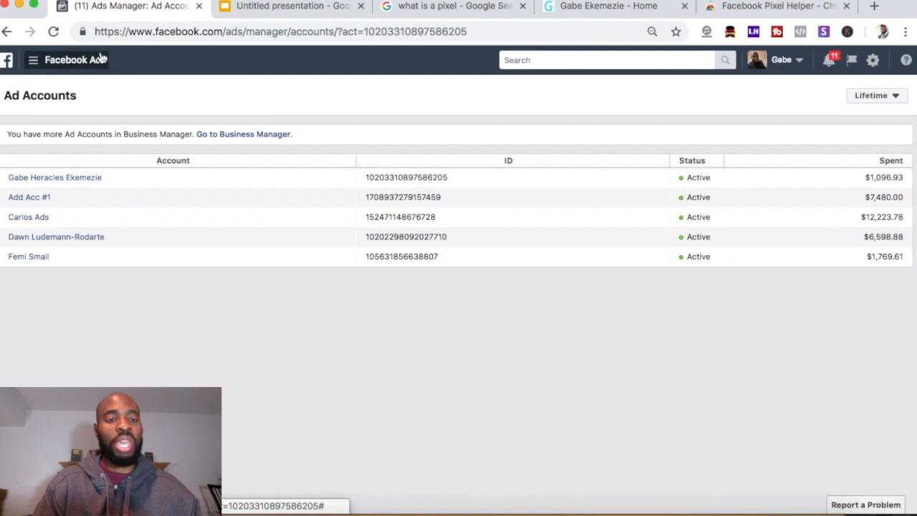
Go through All Tools to Events Manager's Pixels page and open its Custom Conversions list
left_click(47, 64)
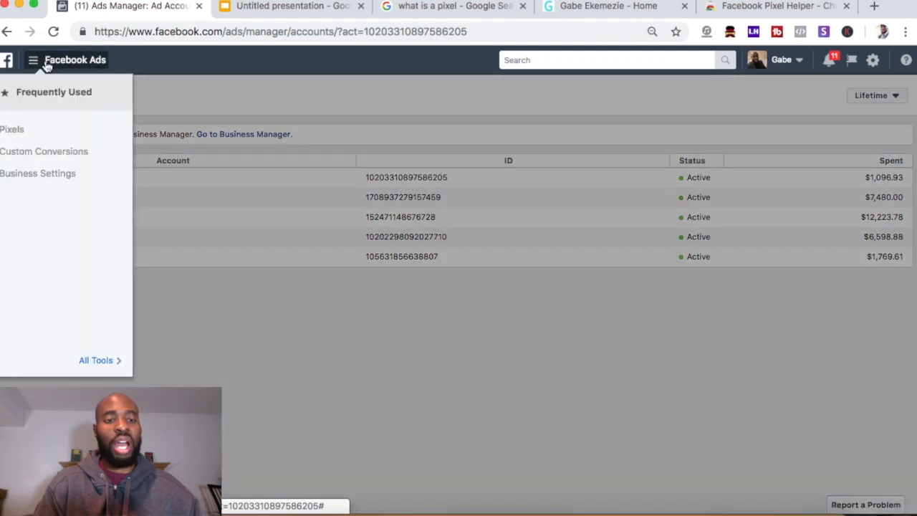
left_click(99, 360)
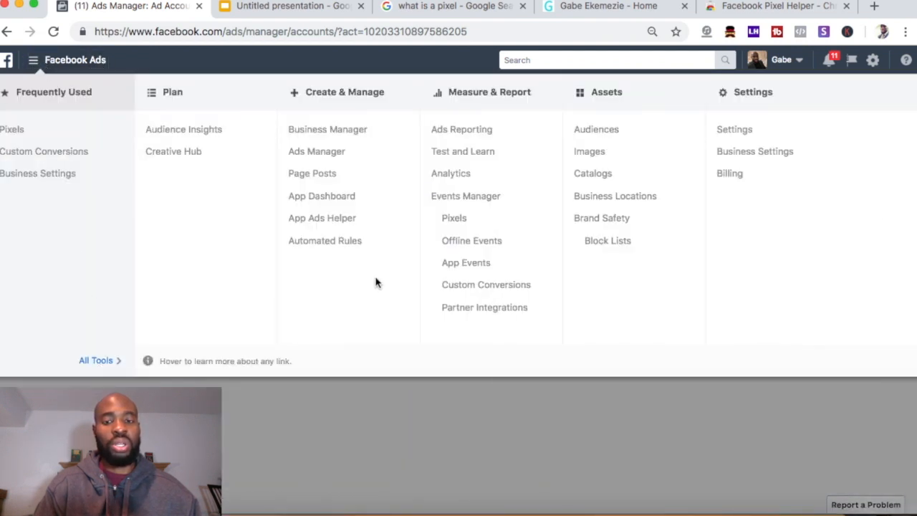
left_click(456, 223)
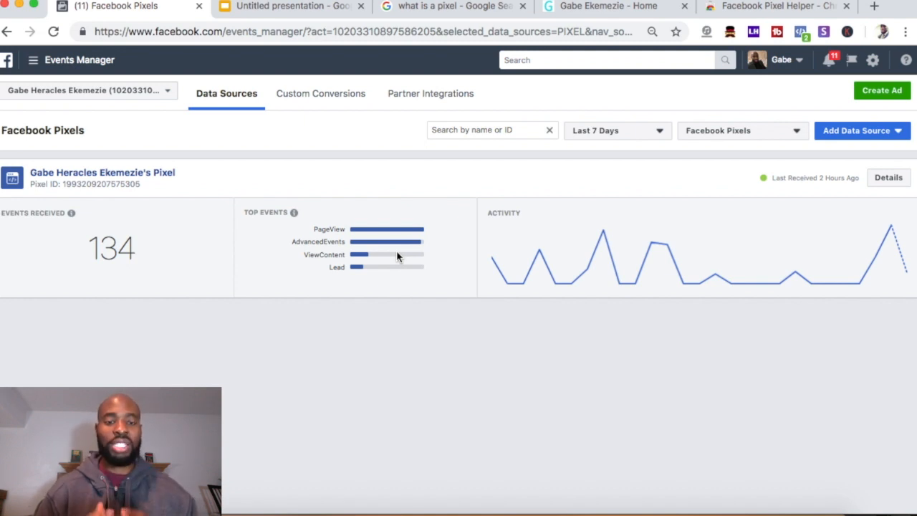
left_click(343, 100)
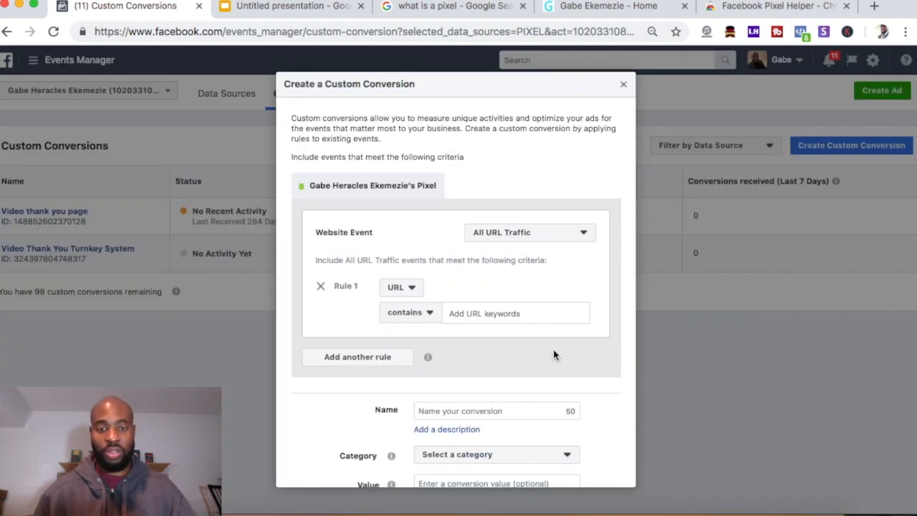
Keep the rule as URL contains, select the URL keywords field, and bring up the website's tab
scroll(501, 286, "down", 1)
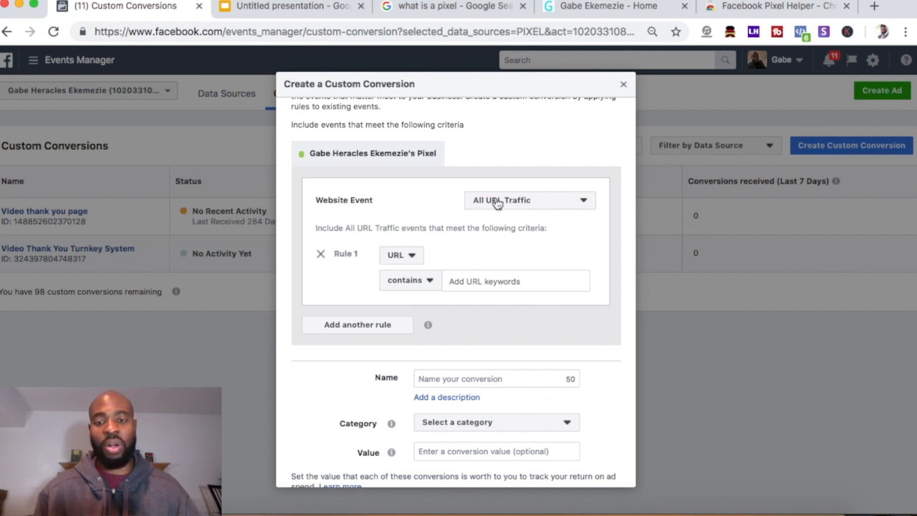
scroll(496, 205, "down", 1)
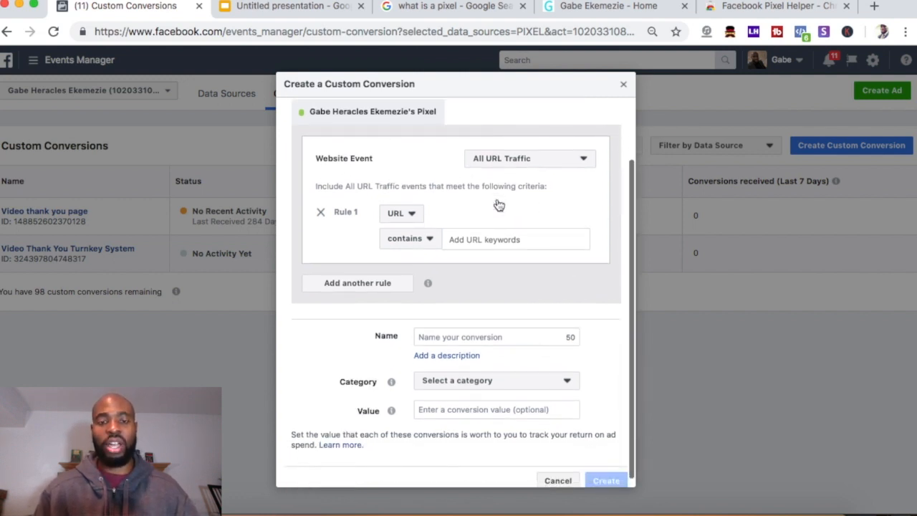
left_click(397, 216)
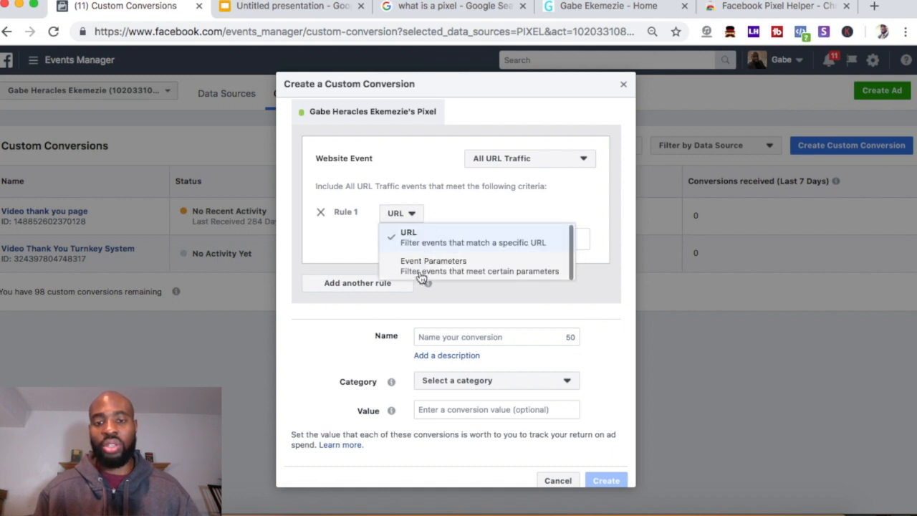
left_click(396, 212)
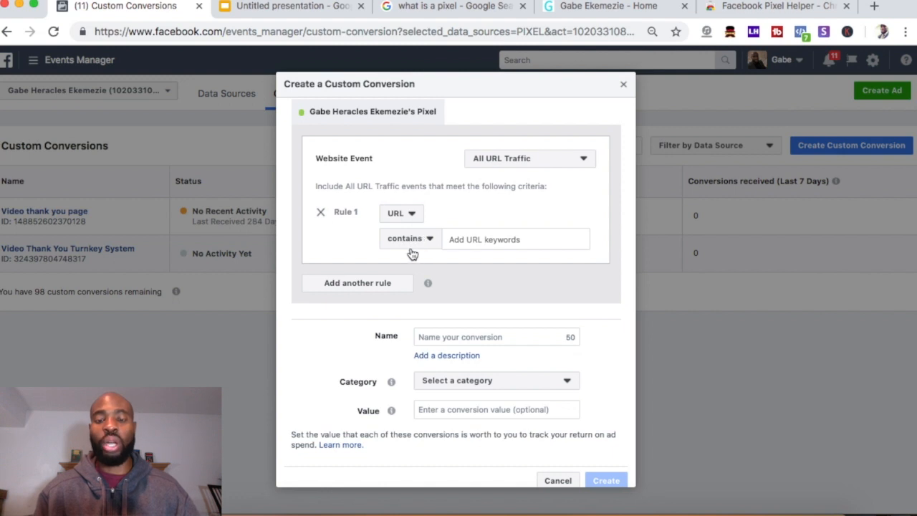
left_click(409, 242)
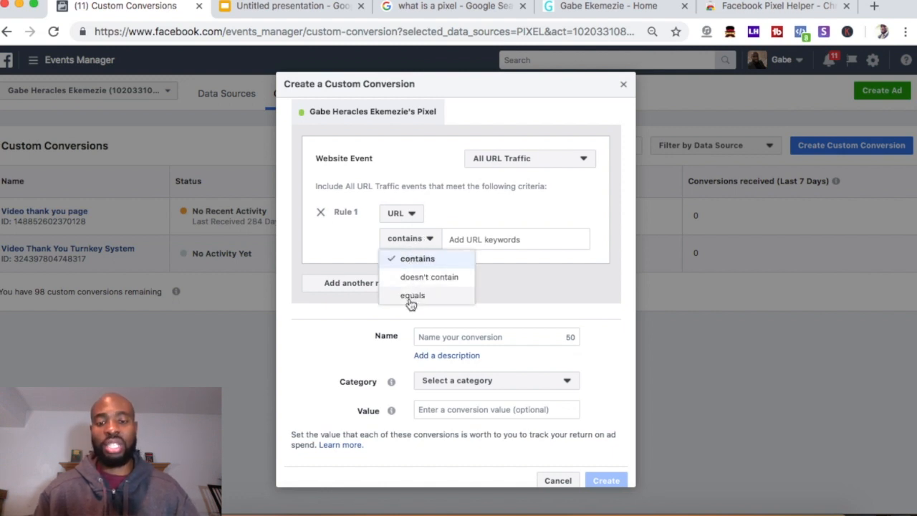
left_click(410, 265)
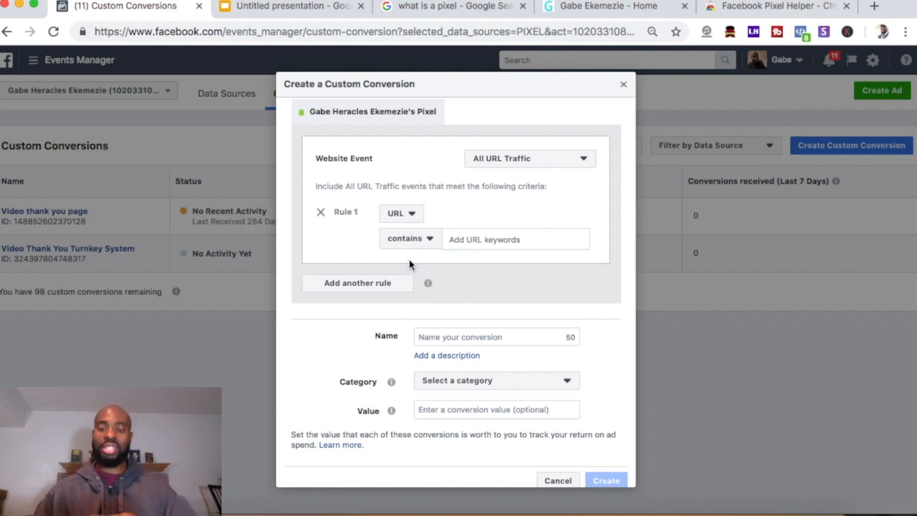
left_click(459, 237)
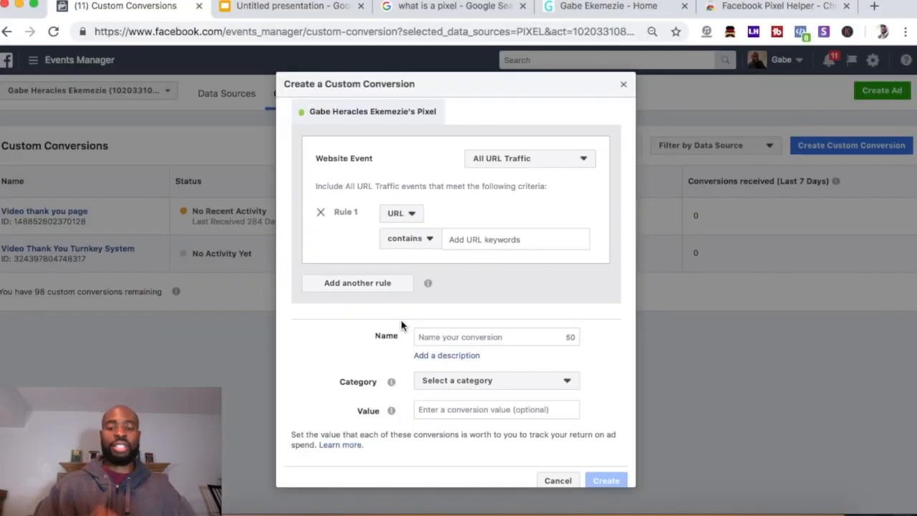
left_click(477, 243)
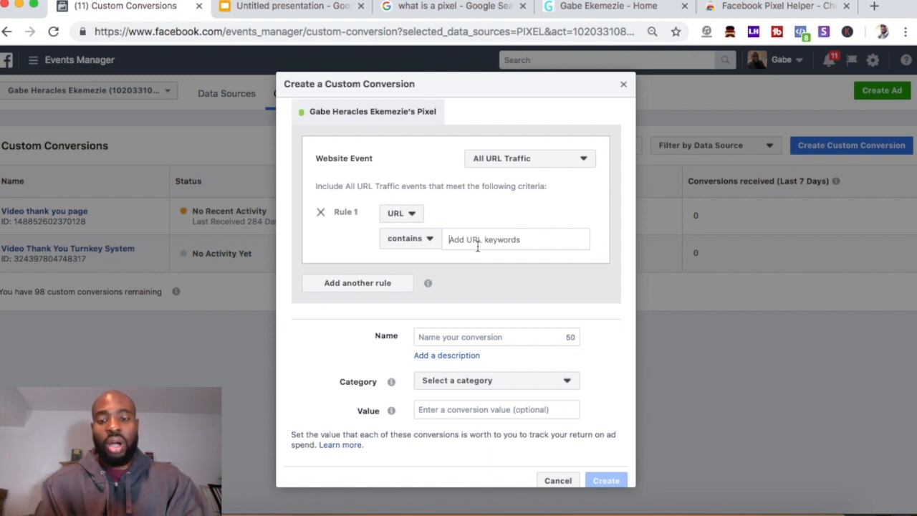
left_click(600, 9)
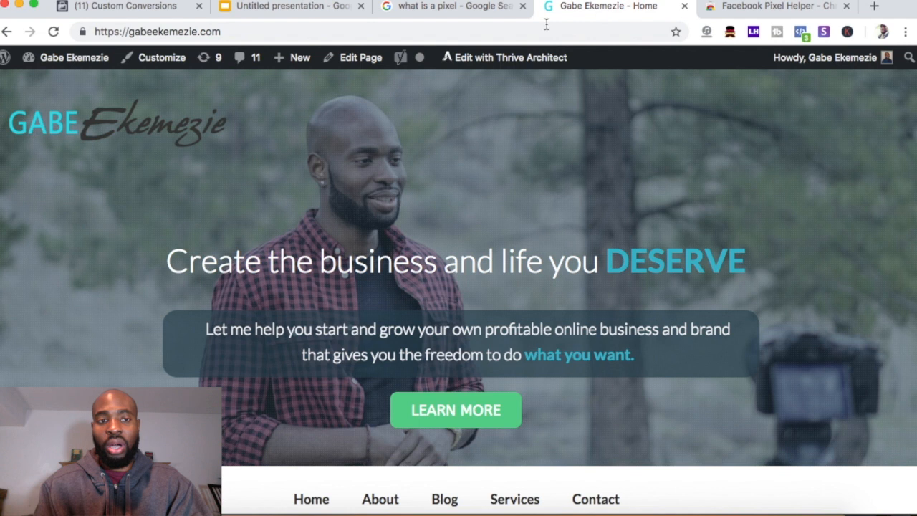
Paste the website's full address as a URL keyword, then remove it again
left_click(167, 34)
key("ctrl+c")
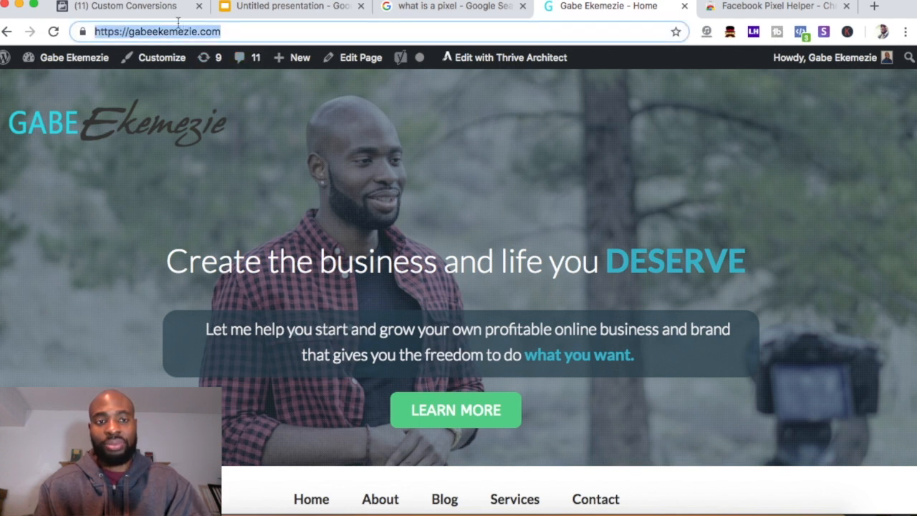
left_click(143, 10)
left_click(488, 239)
key("ctrl+v")
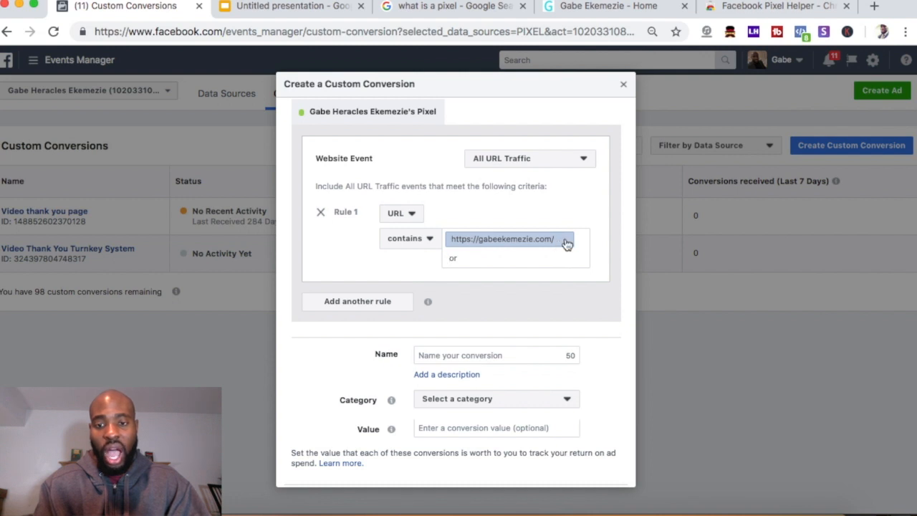
left_click(564, 239)
key("ctrl+v")
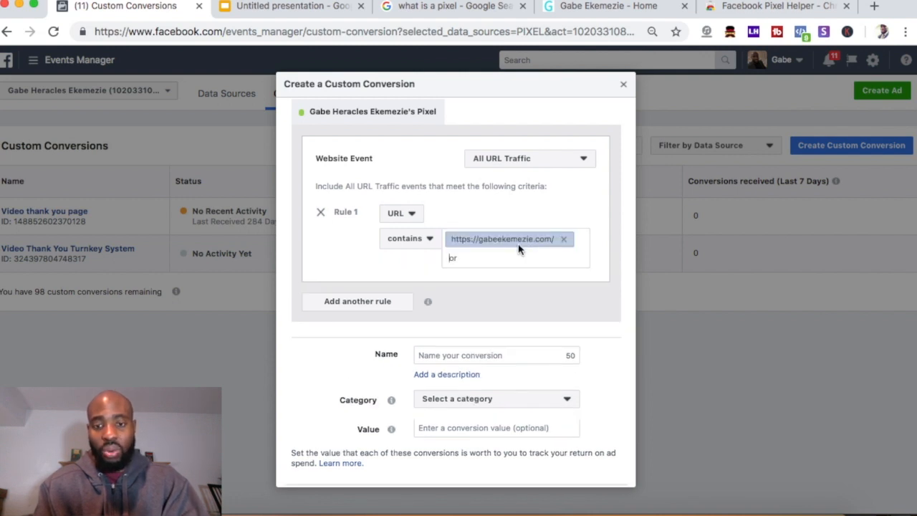
left_click(562, 242)
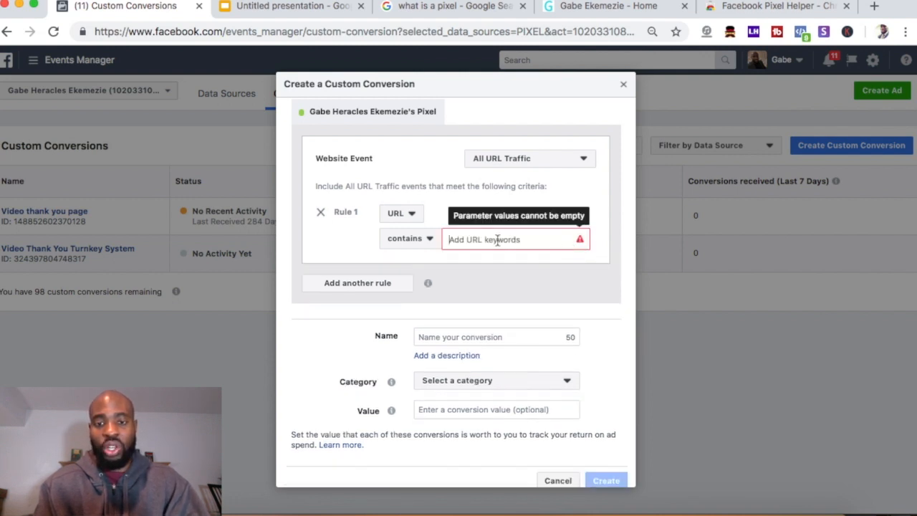
left_click(570, 8)
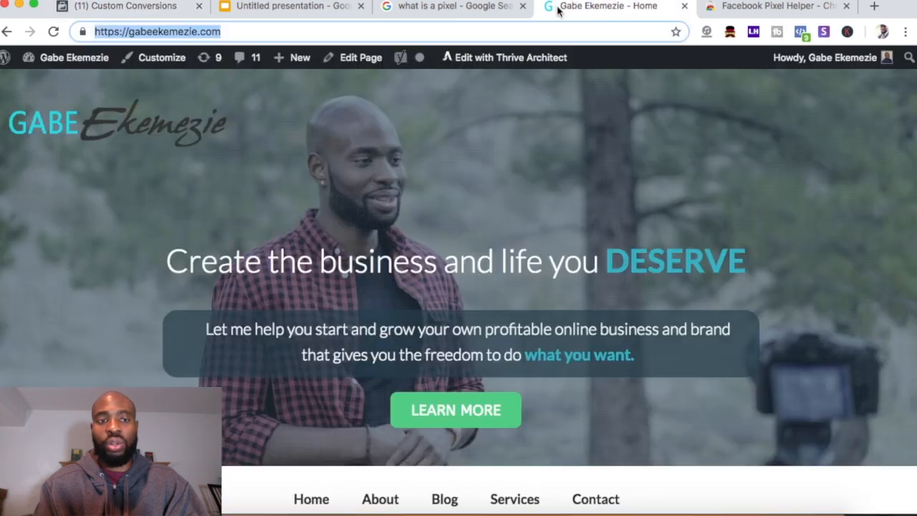
left_click_drag(95, 31, 126, 32)
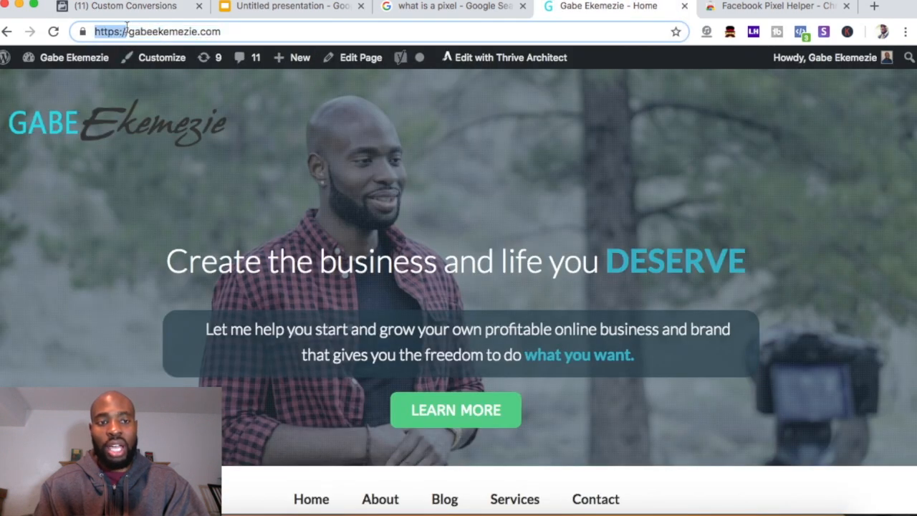
left_click(132, 30)
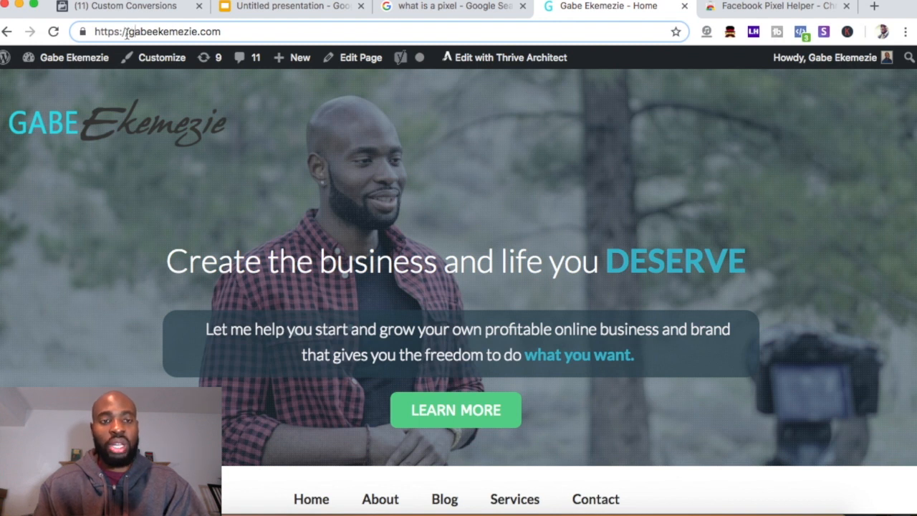
left_click_drag(128, 32, 83, 32)
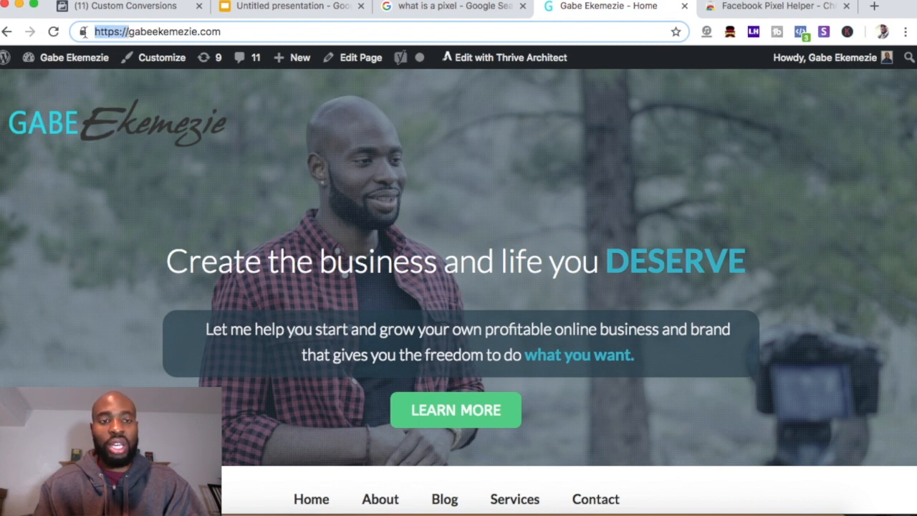
left_click(194, 38)
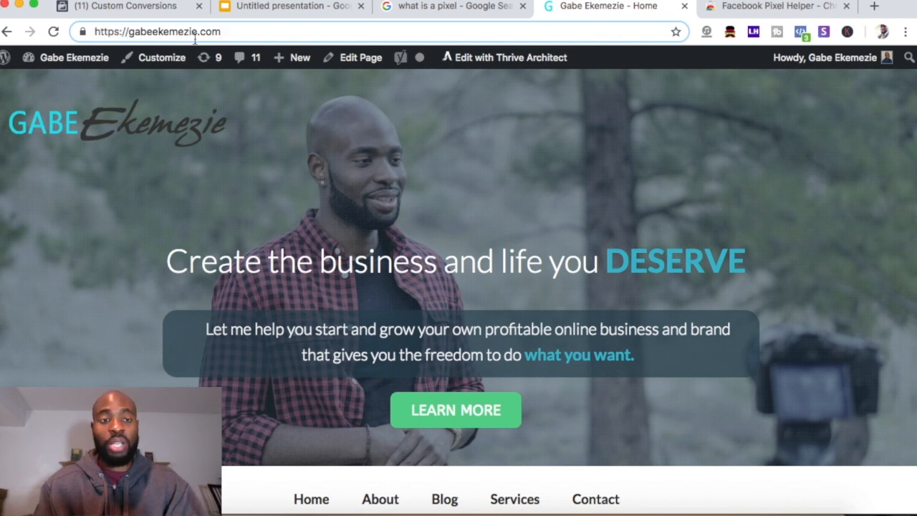
left_click_drag(127, 31, 226, 34)
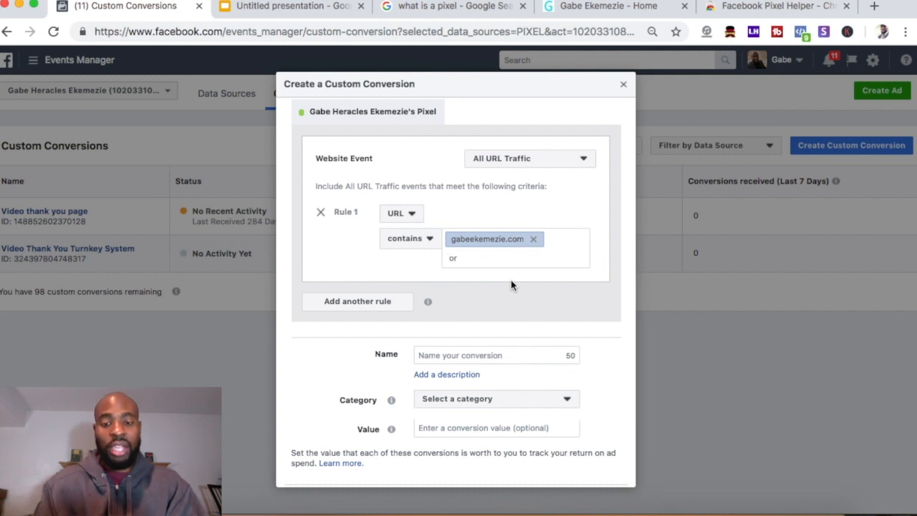
scroll(511, 285, "down", 1)
Create the custom conversion named 'Demo Conversion' with category View Content and value 1
left_click(456, 333)
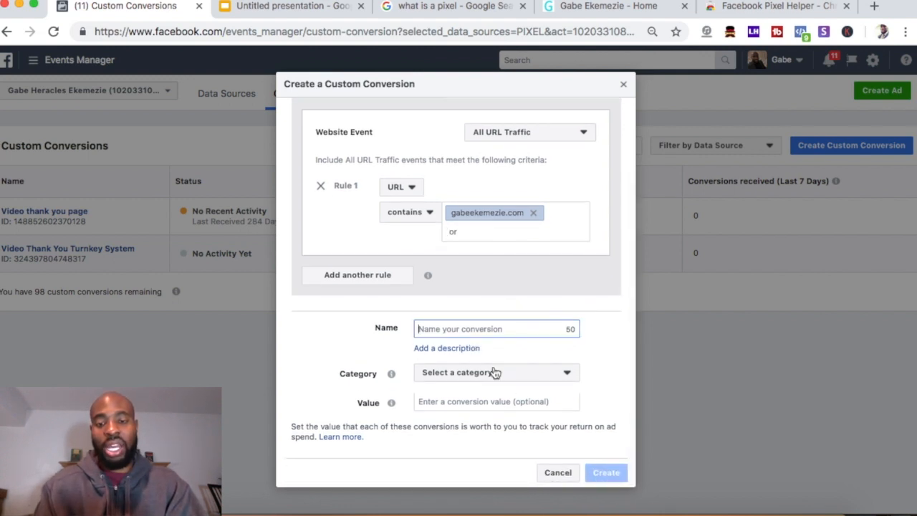
type("Demo")
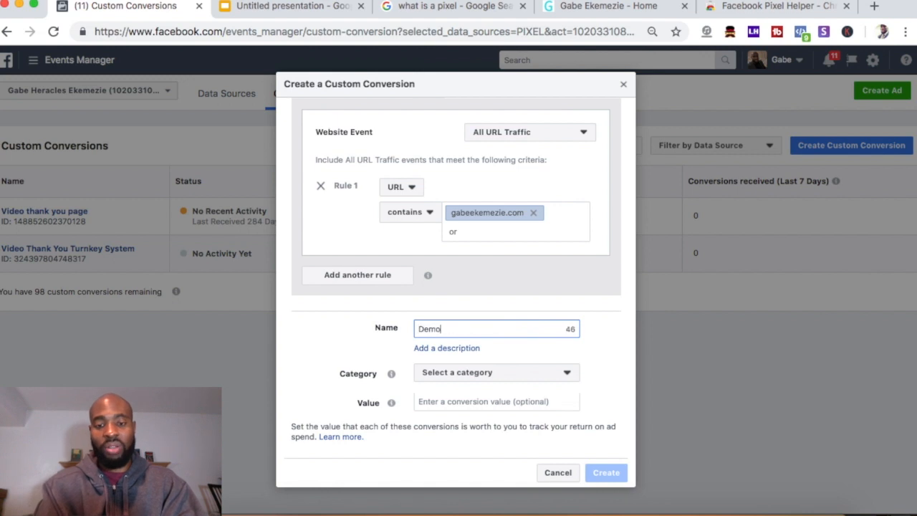
type(" Conversion")
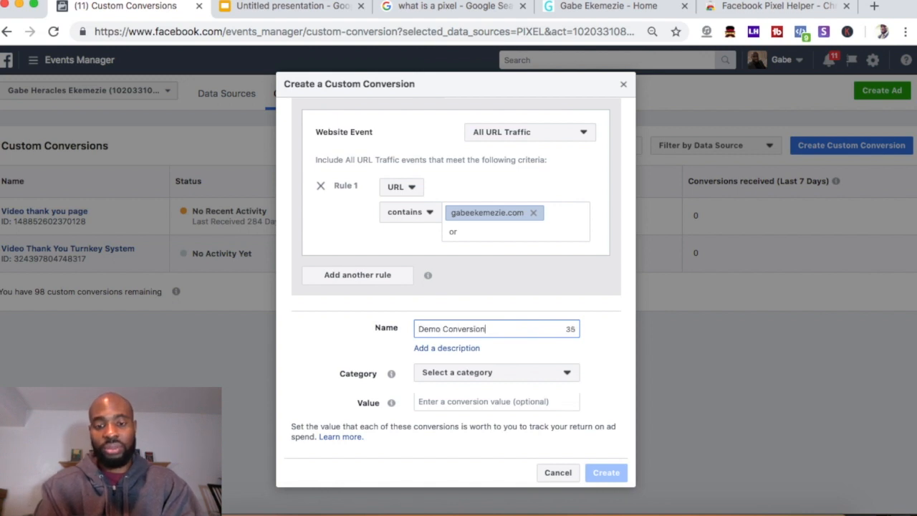
left_click(476, 381)
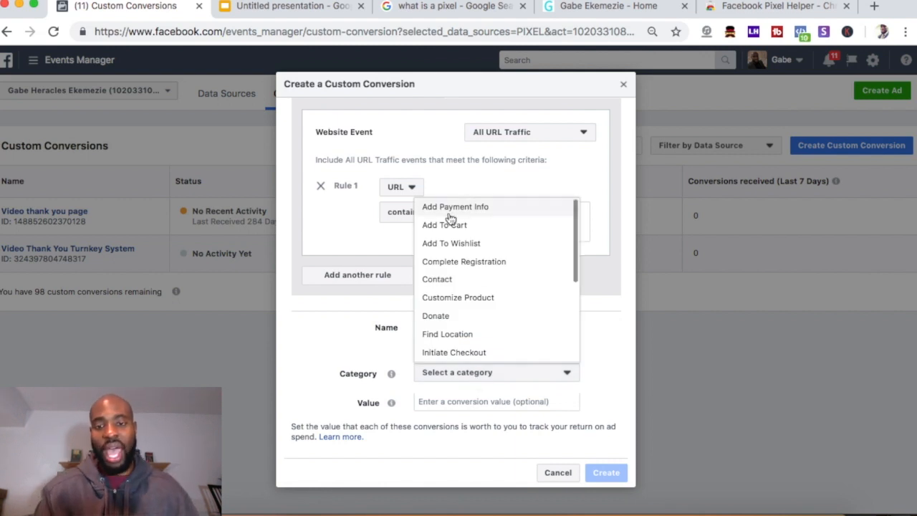
scroll(464, 272, "down", 5)
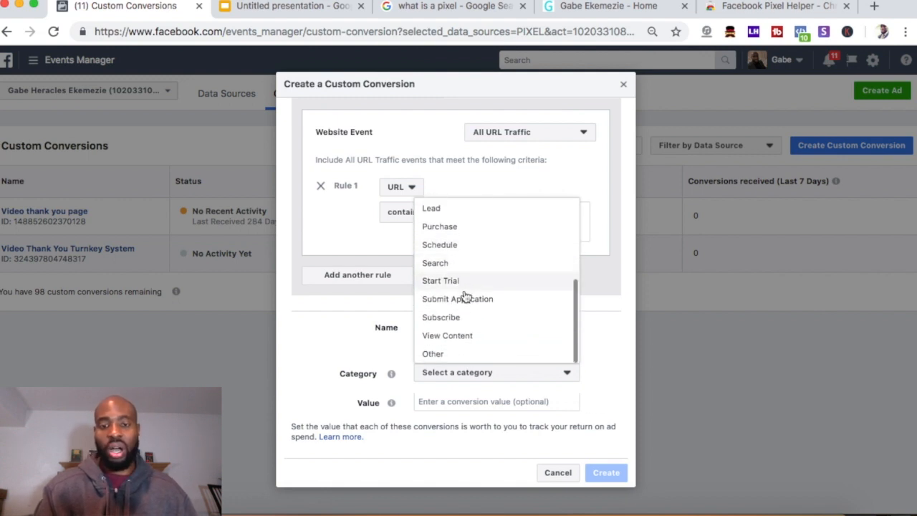
scroll(458, 266, "up", 5)
scroll(463, 237, "down", 5)
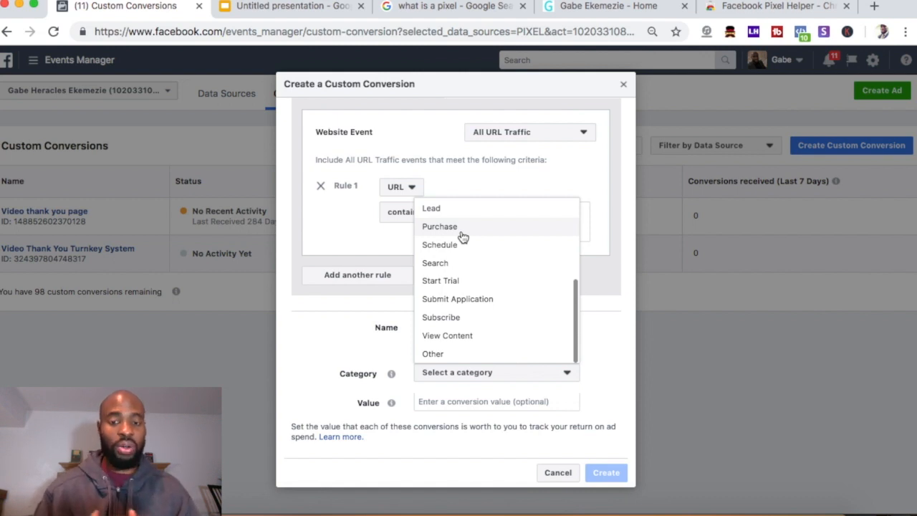
left_click(447, 334)
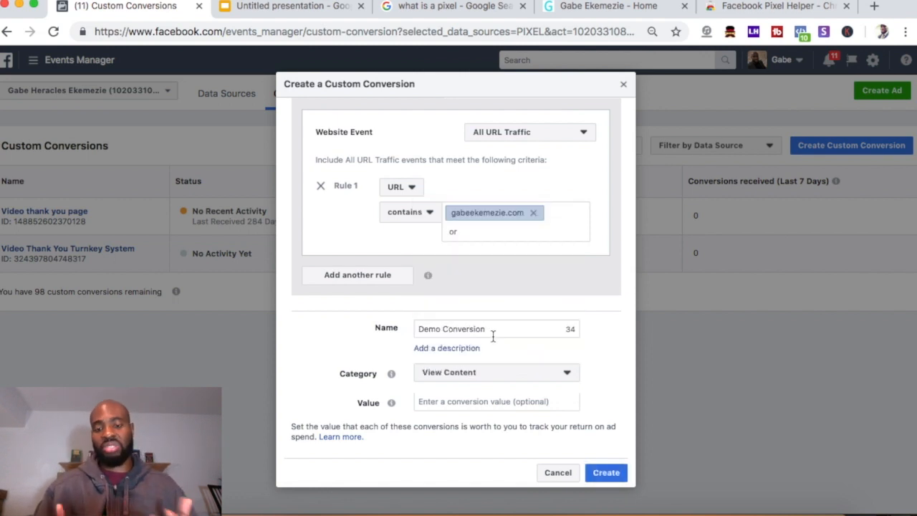
left_click(438, 402)
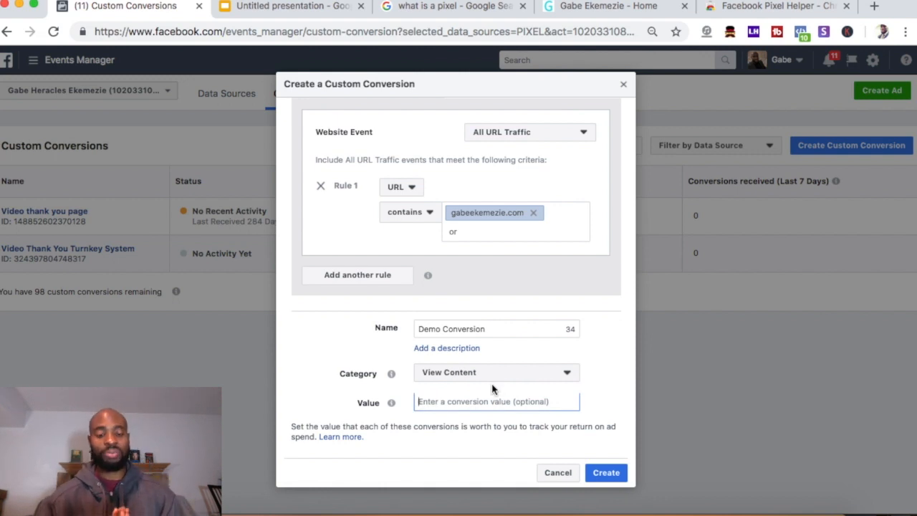
type("1")
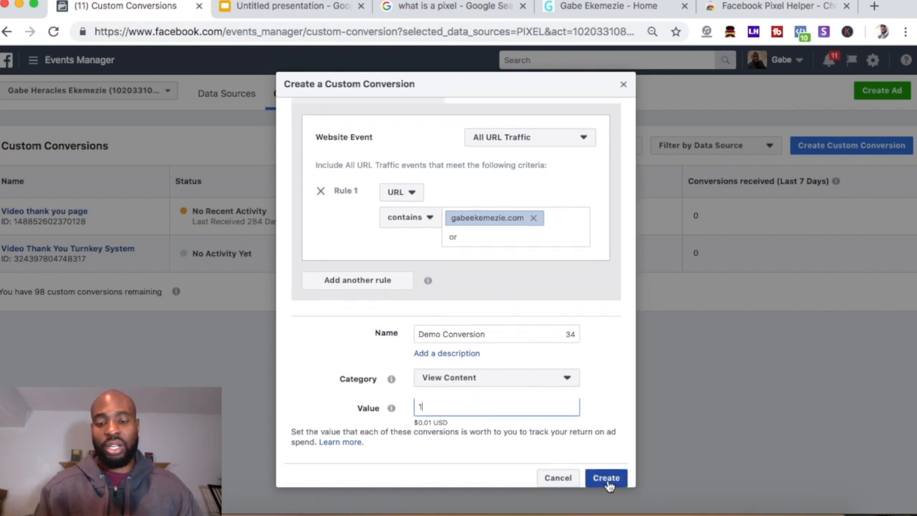
left_click(606, 477)
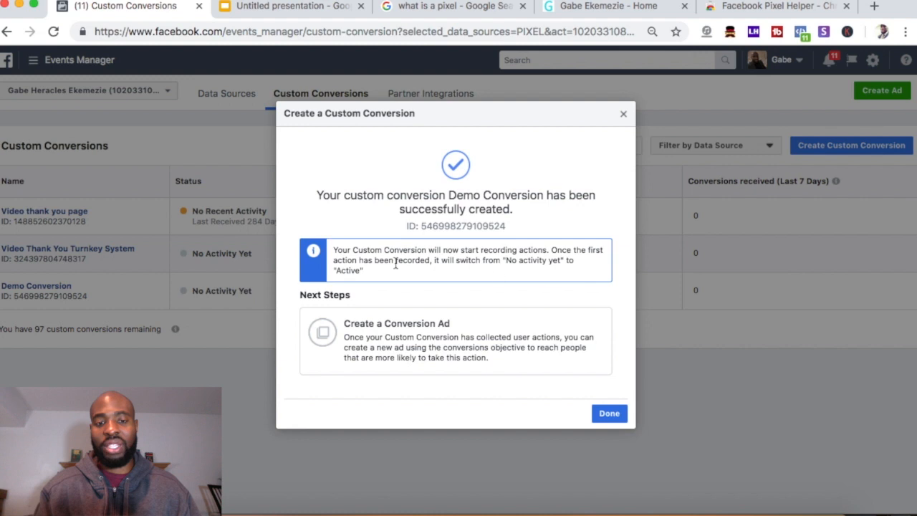
Dismiss the creation confirmation, close the Demo Conversion overview, and return to the website tab
left_click(608, 416)
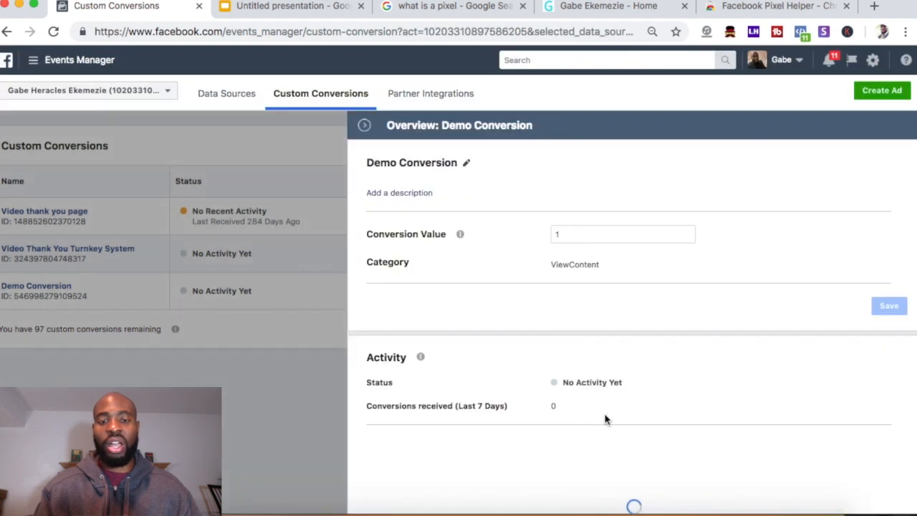
left_click(364, 126)
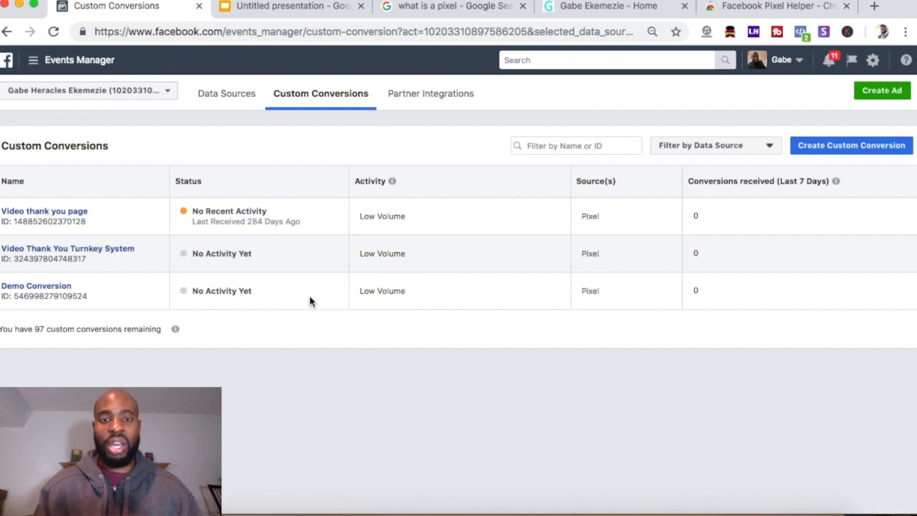
left_click(575, 8)
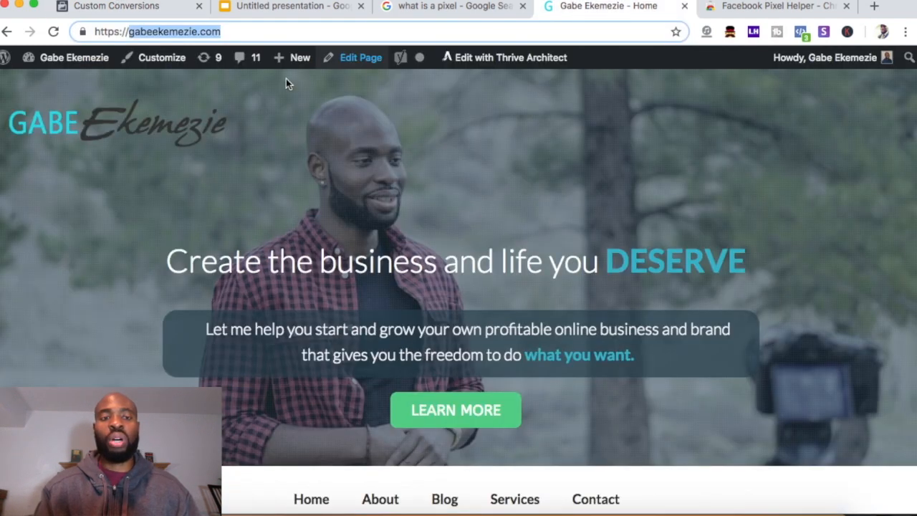
Reload the gabeekemezie.com homepage to fire the pixel
left_click(225, 32)
left_click_drag(225, 32, 91, 36)
left_click(244, 32)
left_click_drag(238, 32, 145, 35)
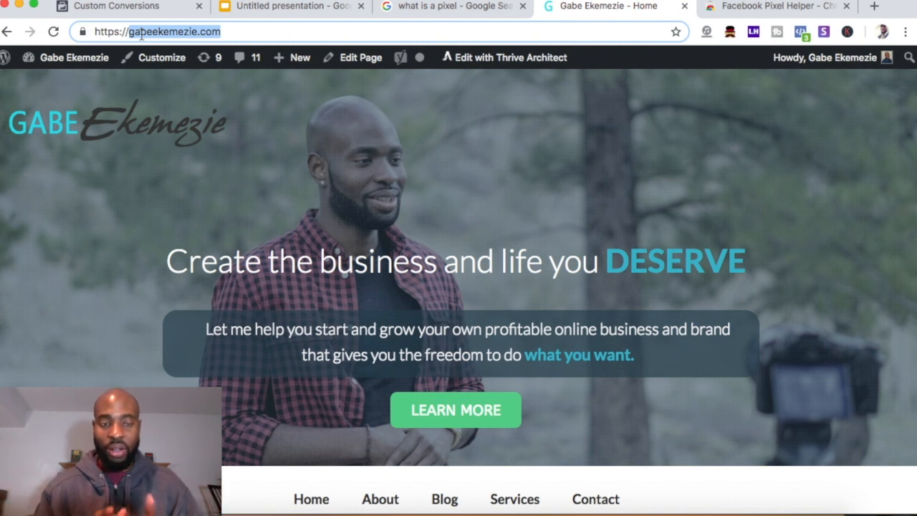
left_click(228, 33)
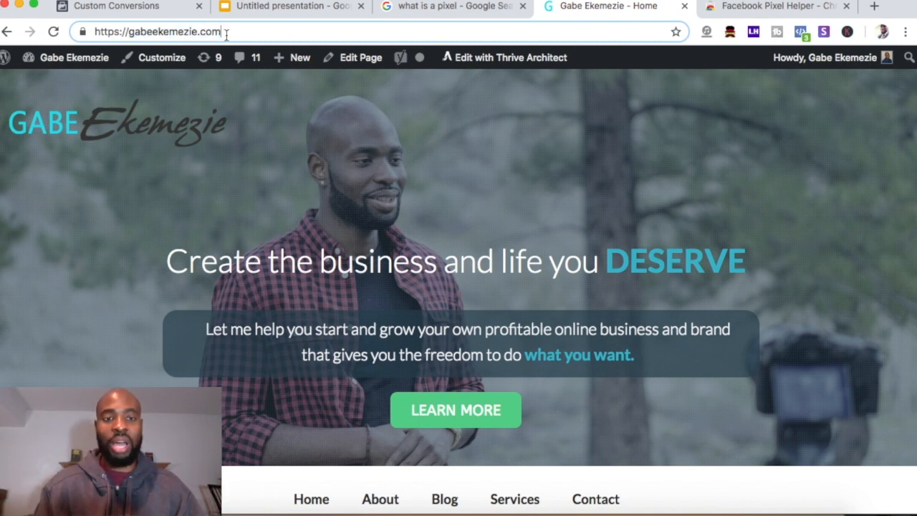
left_click(53, 32)
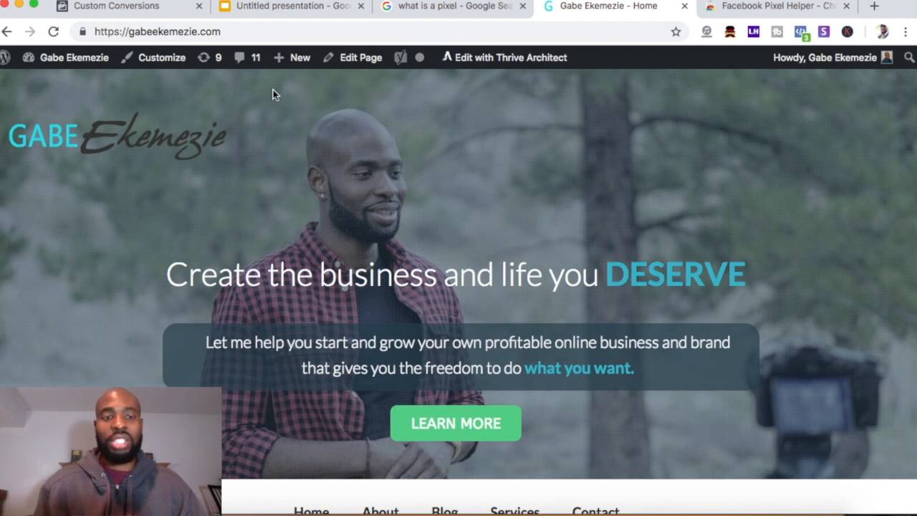
Reload the Custom Conversions page to confirm Demo Conversion is now Active
left_click_drag(220, 31, 126, 34)
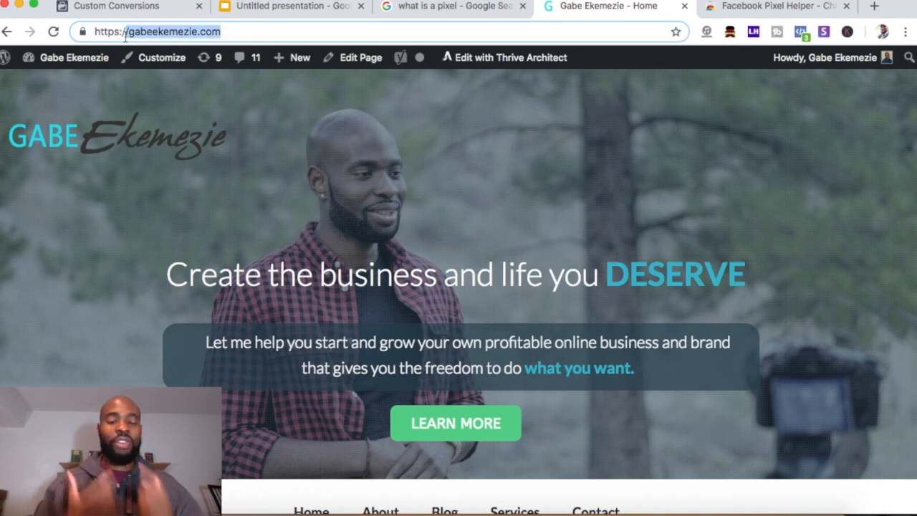
left_click(219, 32)
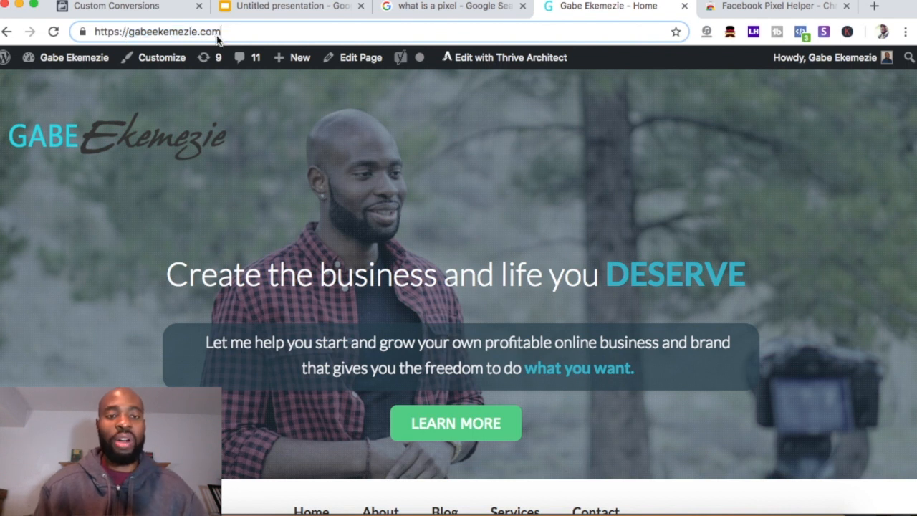
left_click_drag(219, 31, 127, 34)
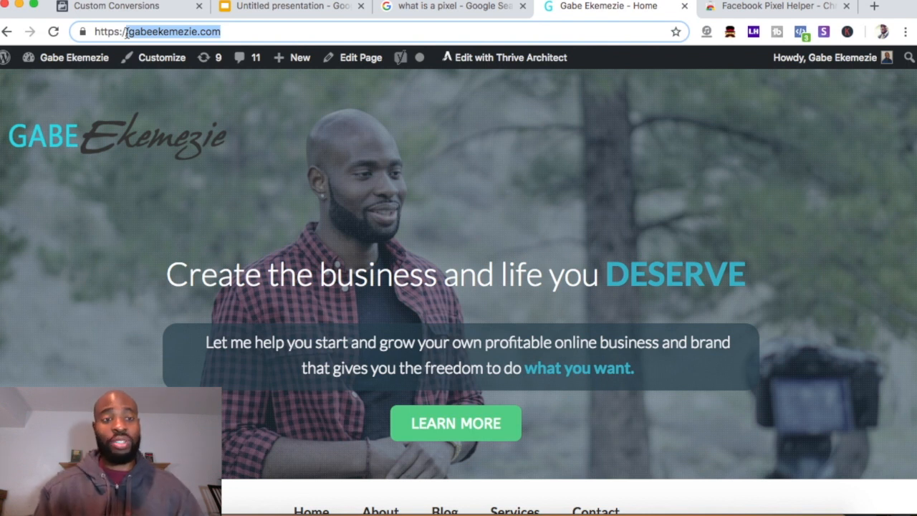
left_click(136, 7)
left_click(56, 33)
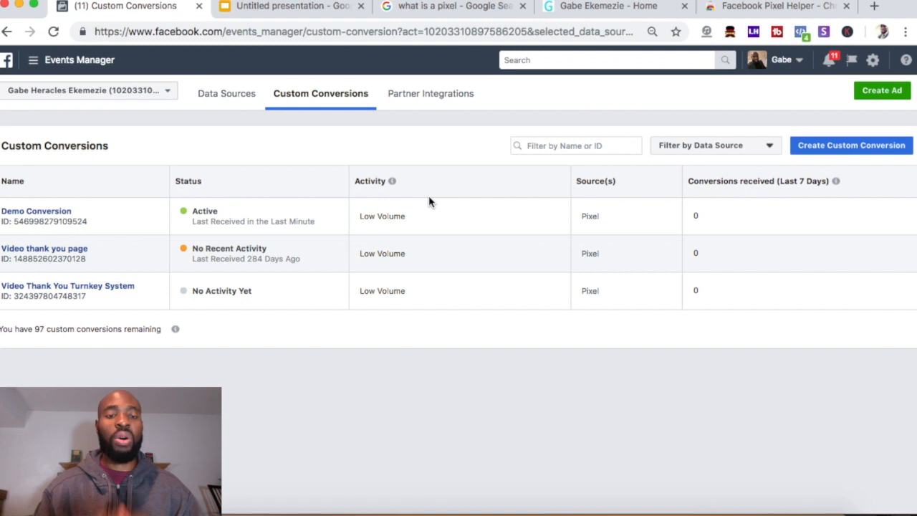
Go to Ads Manager via All Tools and open Customize Columns from the Columns: Performance menu
left_click(34, 62)
left_click(101, 358)
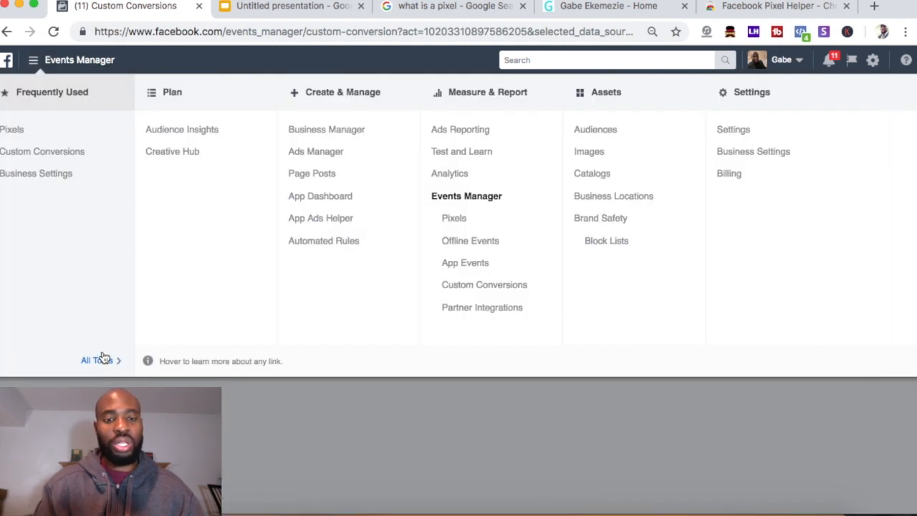
left_click(326, 154)
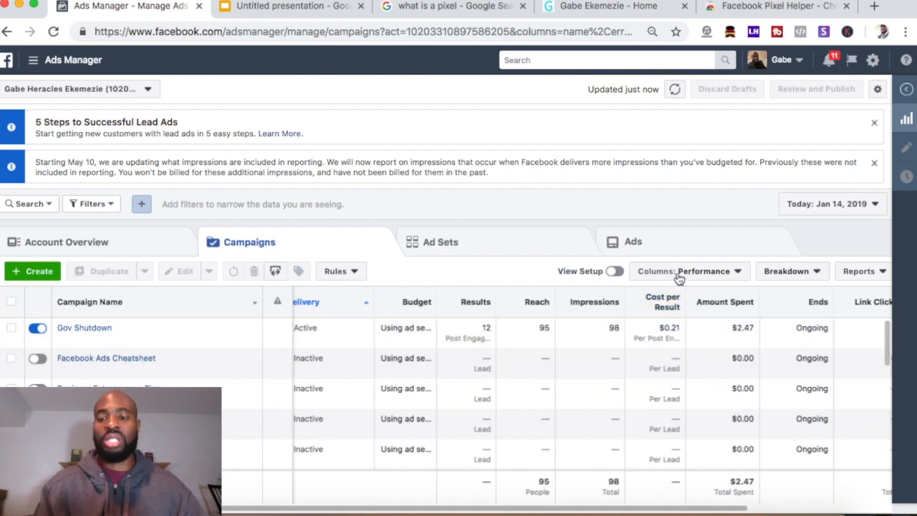
left_click(706, 275)
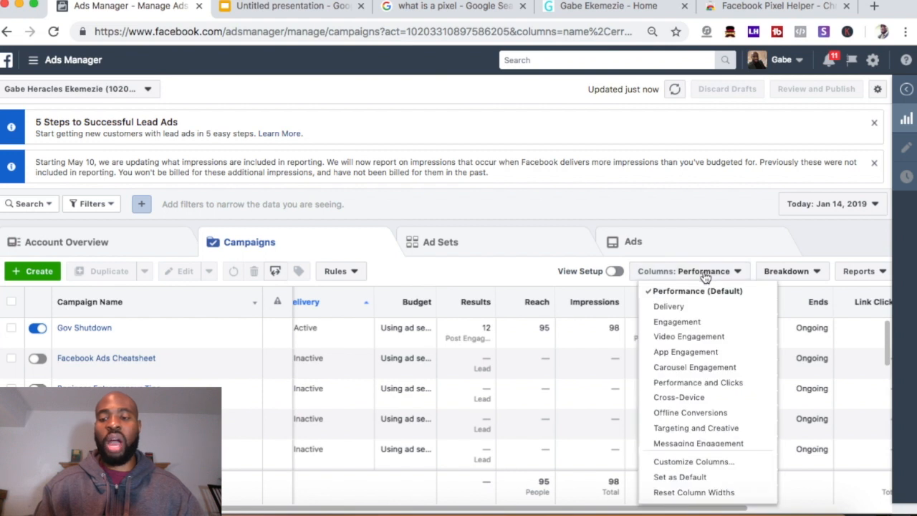
left_click(694, 462)
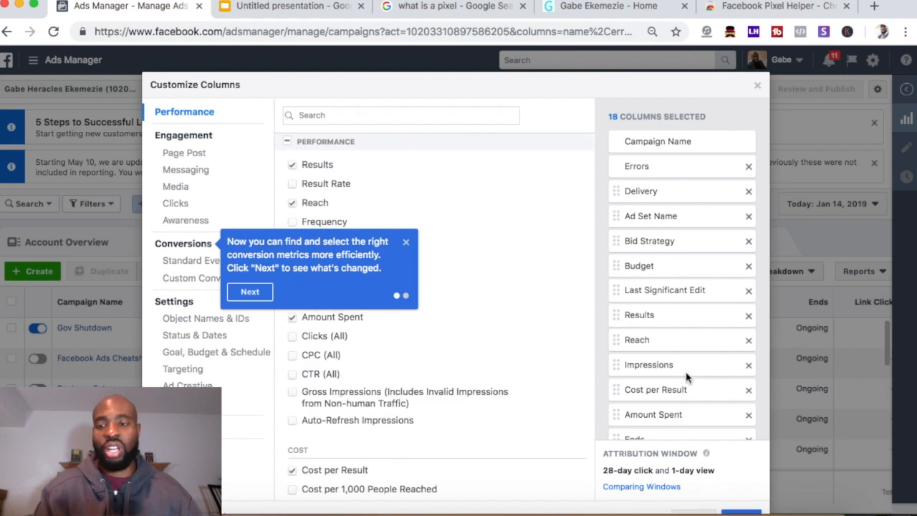
Dismiss the conversion metrics tip in the Customize Columns dialog
scroll(670, 239, "down", 4)
scroll(670, 238, "up", 4)
scroll(670, 238, "down", 4)
scroll(670, 238, "up", 4)
scroll(670, 238, "down", 4)
scroll(670, 239, "up", 4)
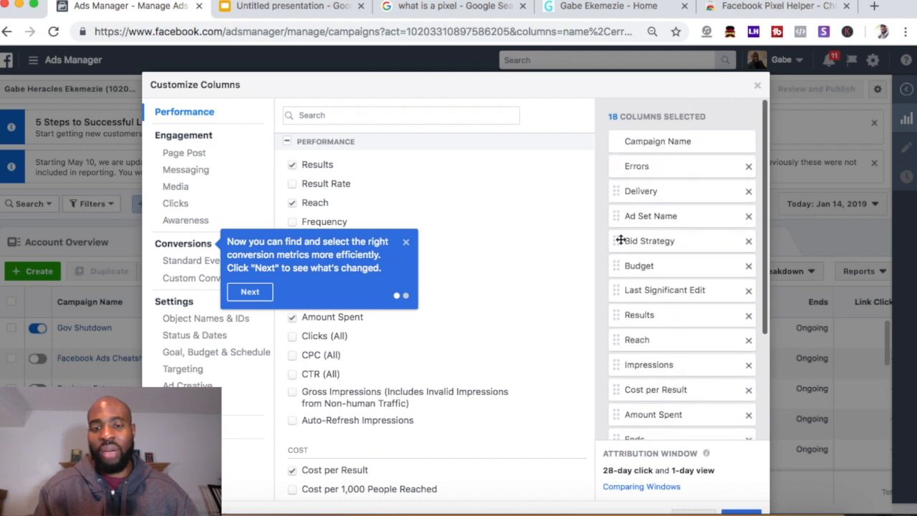
left_click(406, 242)
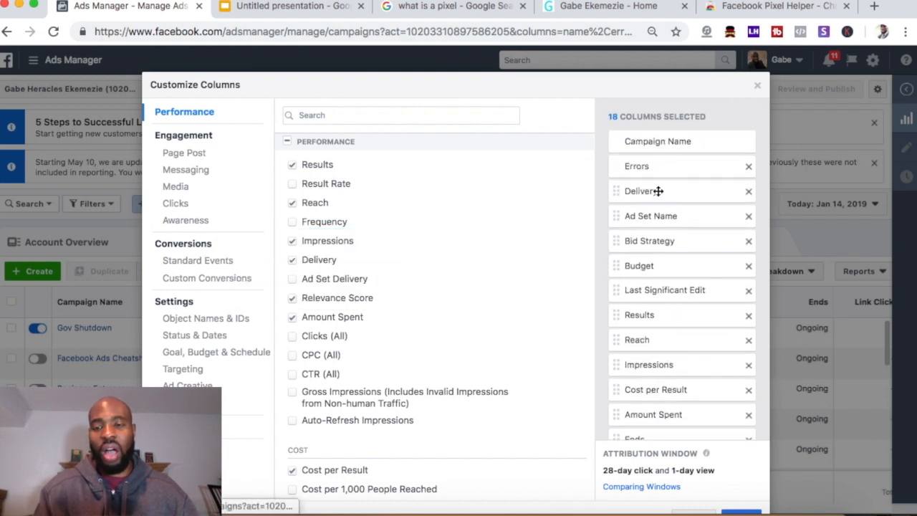
Remove the Errors, Bid Strategy, Last Significant Edit, Ends and Schedule columns, leaving 13 selected
left_click(748, 168)
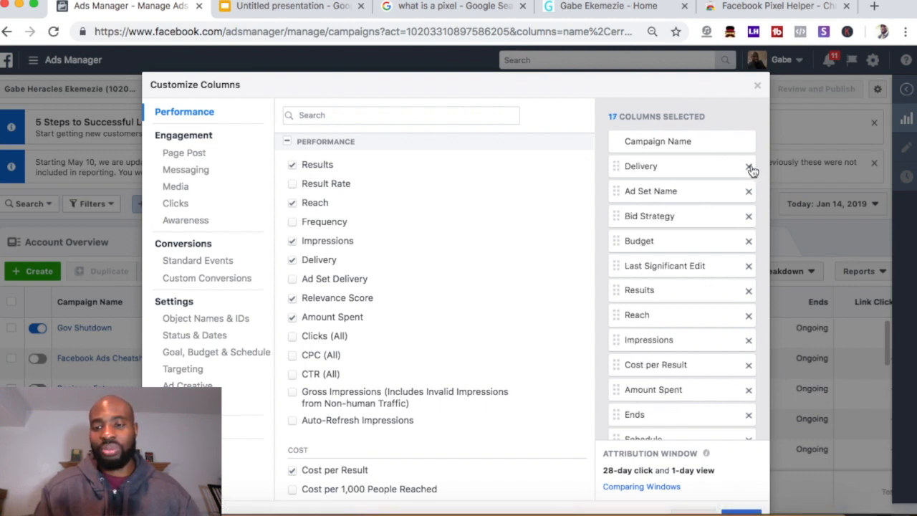
left_click(749, 216)
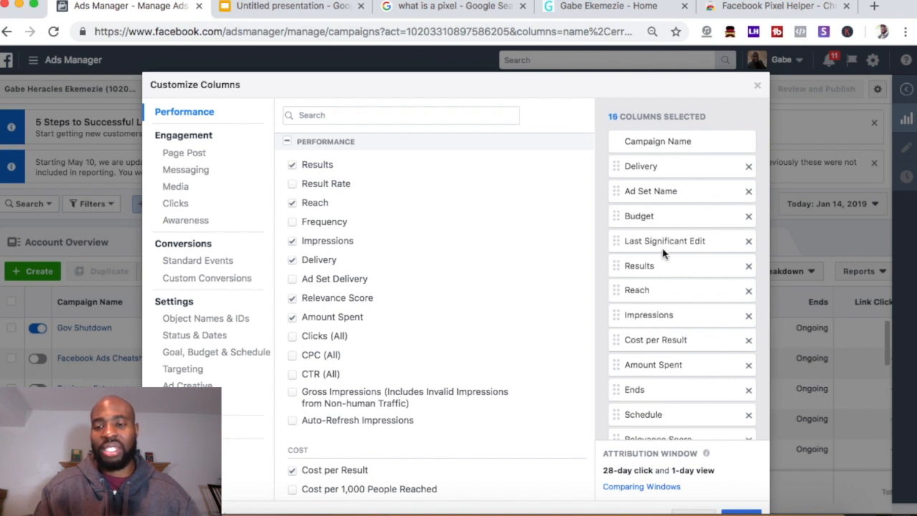
left_click(748, 242)
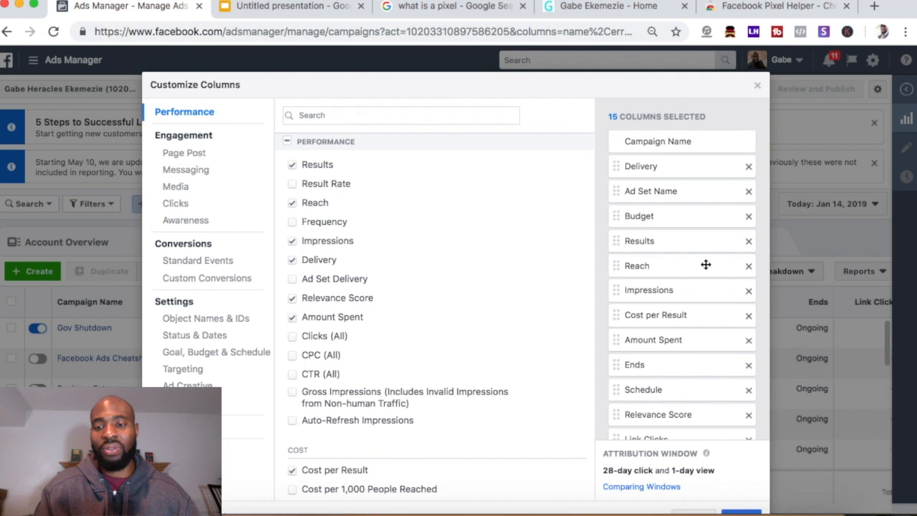
scroll(705, 301, "down", 2)
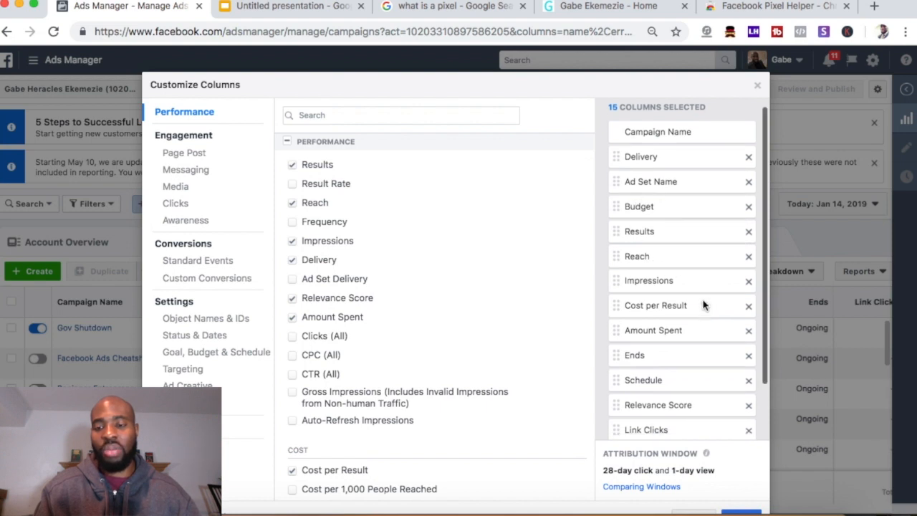
scroll(681, 304, "down", 3)
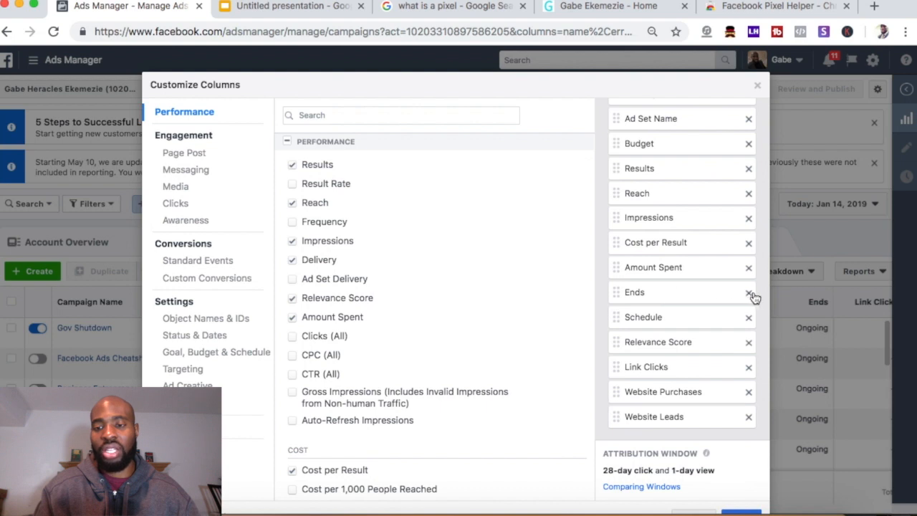
left_click(747, 294)
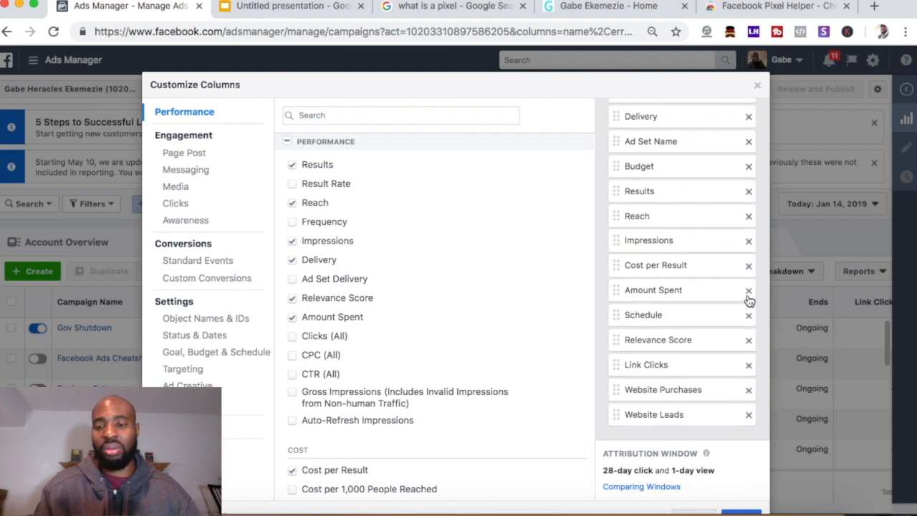
left_click(749, 316)
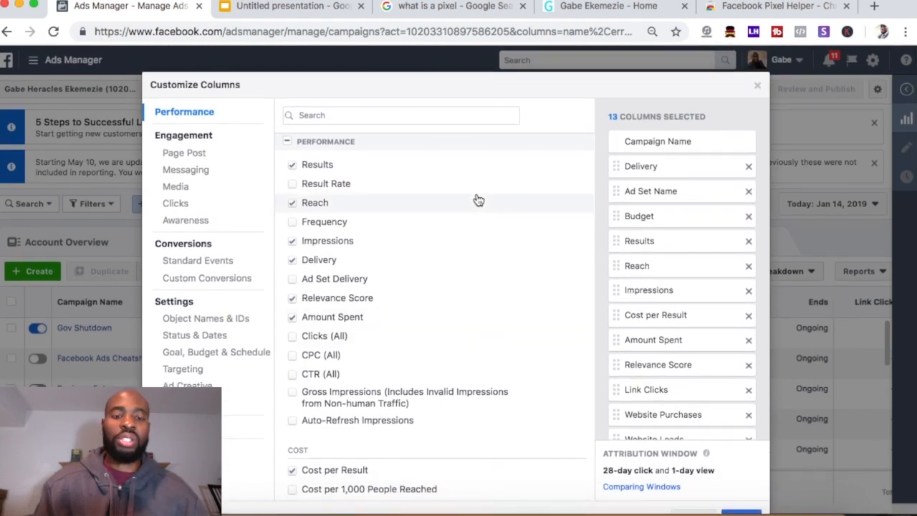
mouse_move(479, 200)
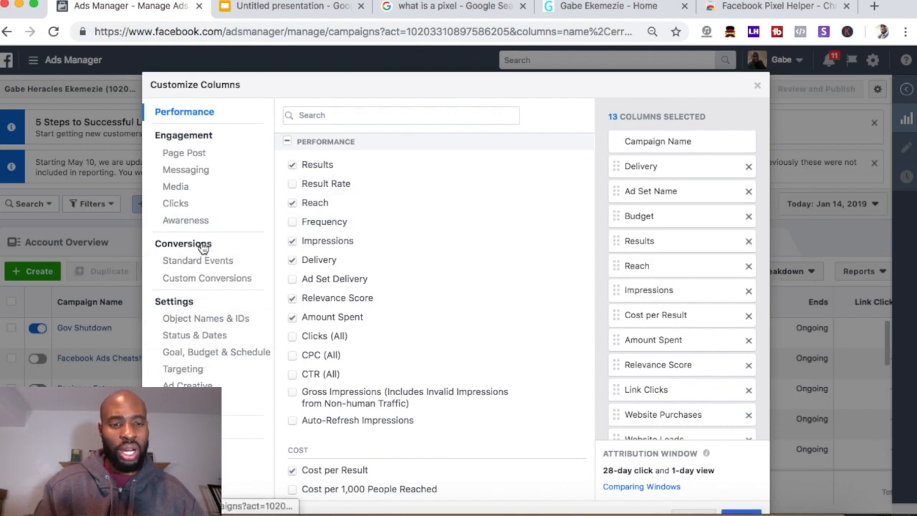
Add the Demo Conversion Total column under Custom Conversions and move it directly below Budget
left_click(213, 283)
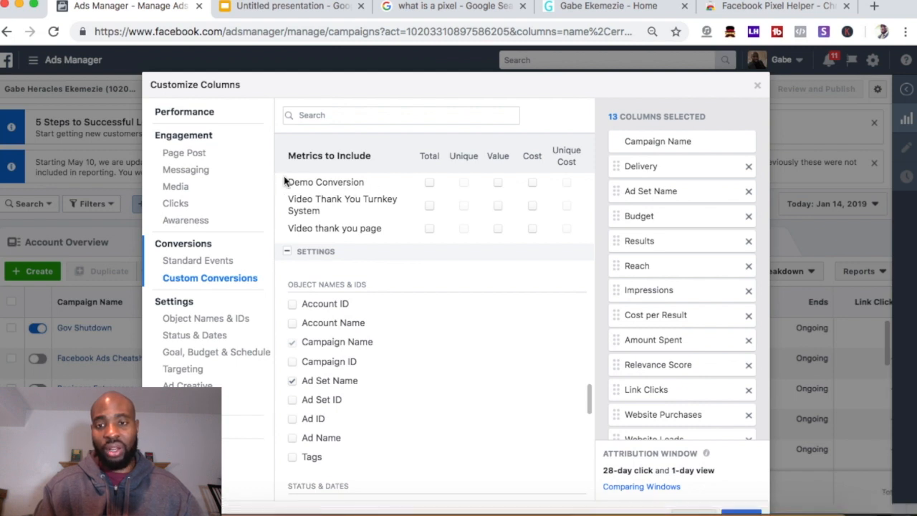
left_click(430, 185)
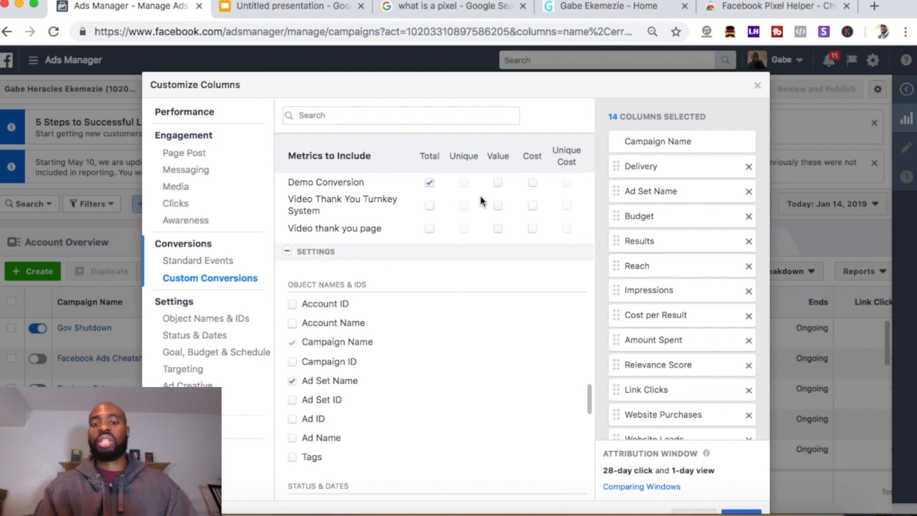
scroll(480, 200, "down", 5)
scroll(516, 277, "up", 5)
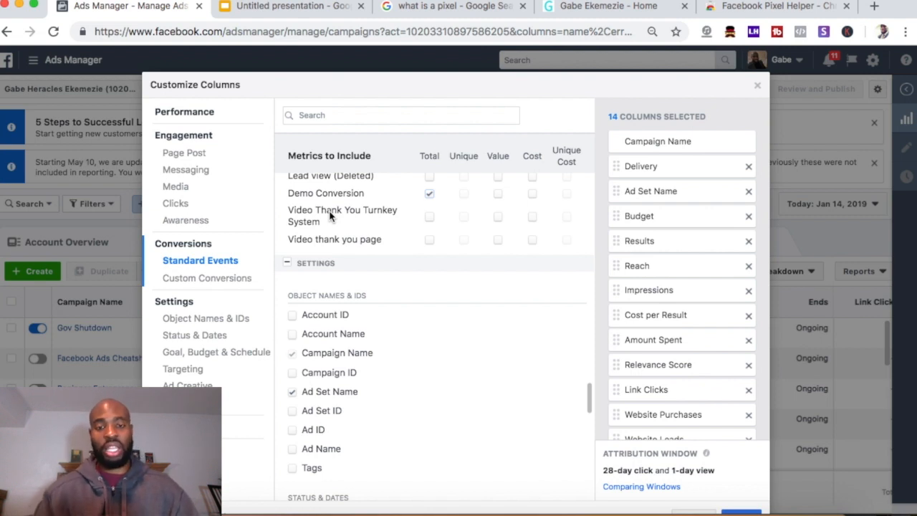
scroll(334, 209, "down", 1)
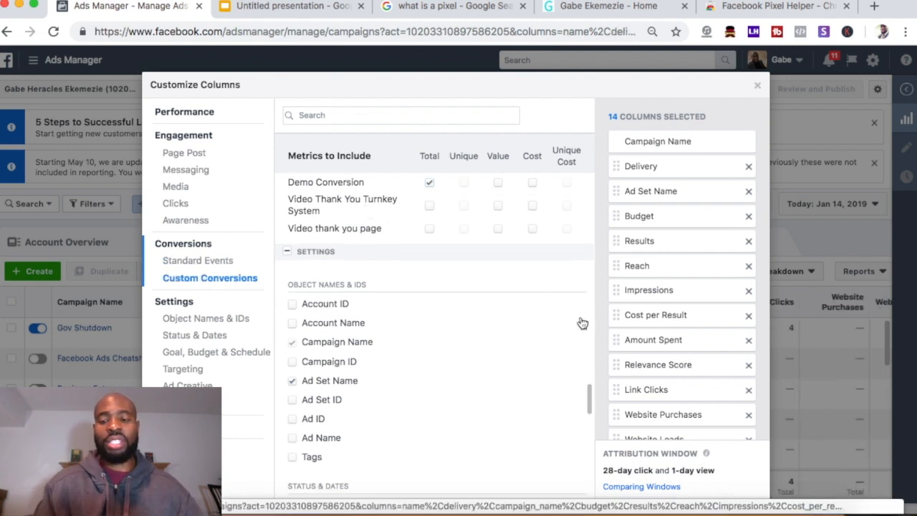
scroll(630, 361, "down", 2)
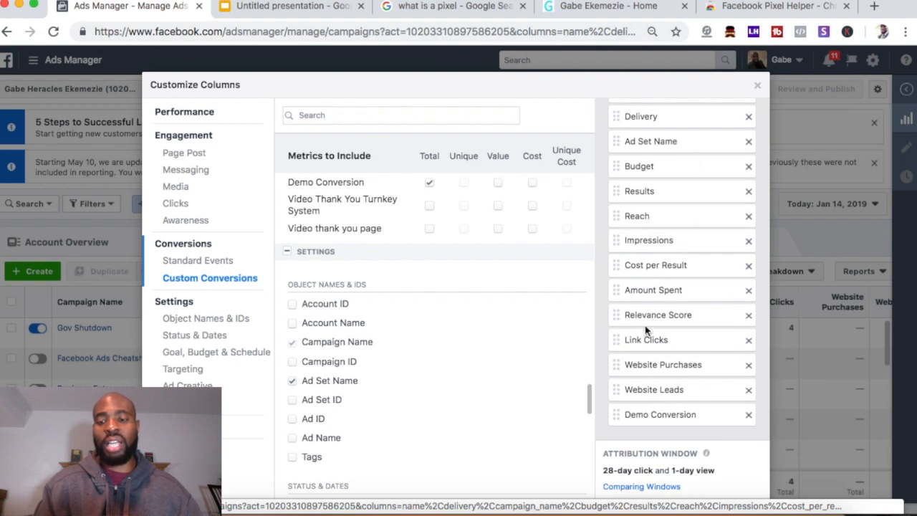
scroll(670, 315, "up", 1)
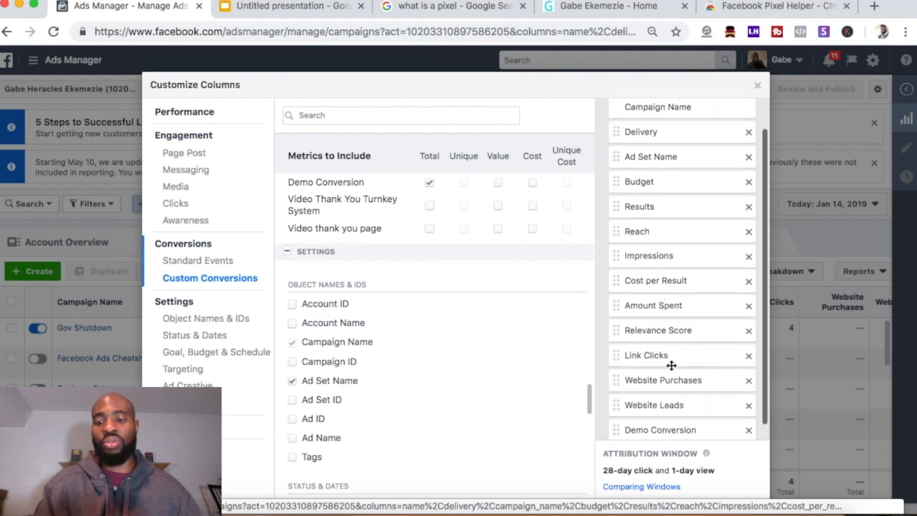
scroll(671, 416, "down", 1)
left_click_drag(668, 411, 664, 182)
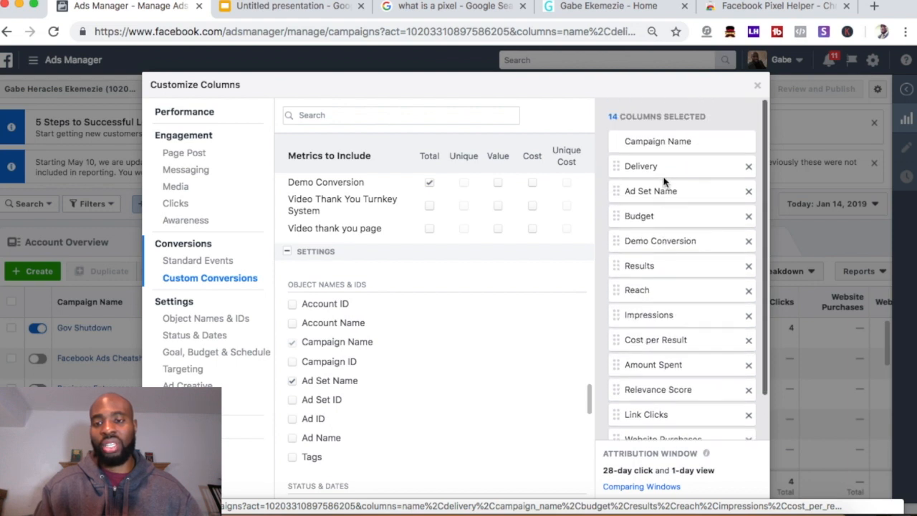
mouse_move(665, 245)
left_mouse_down()
mouse_move(661, 260)
mouse_move(663, 231)
mouse_move(663, 241)
left_mouse_up()
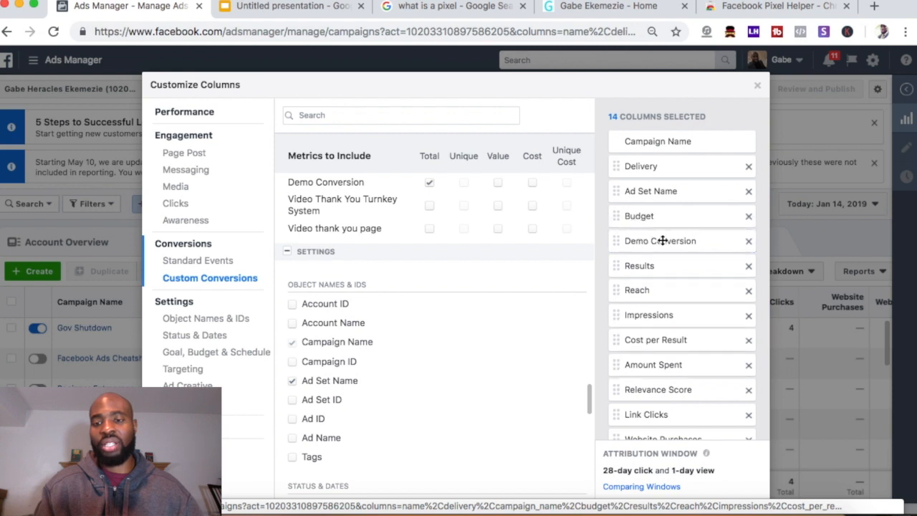
Drop Link Clicks and add Unique Clicks (All) and Unique CTR (All), totalling 15 columns
left_click(214, 265)
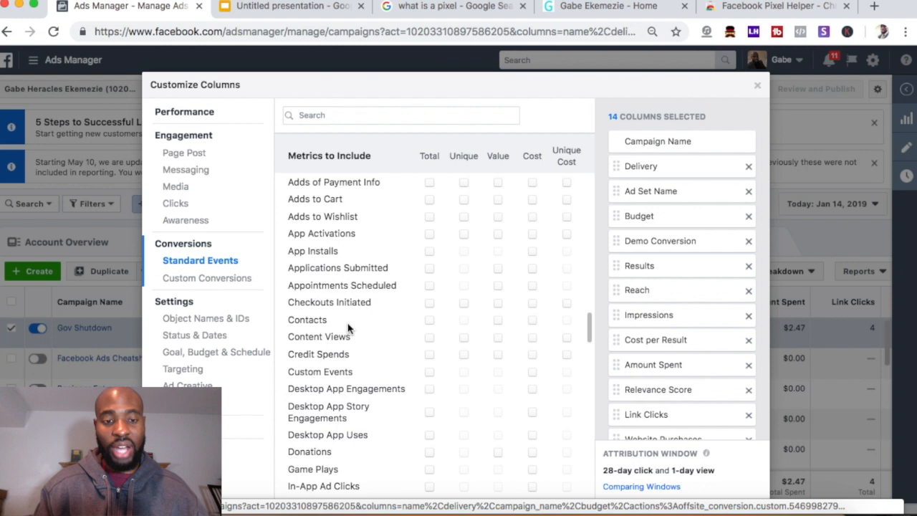
scroll(348, 327, "down", 5)
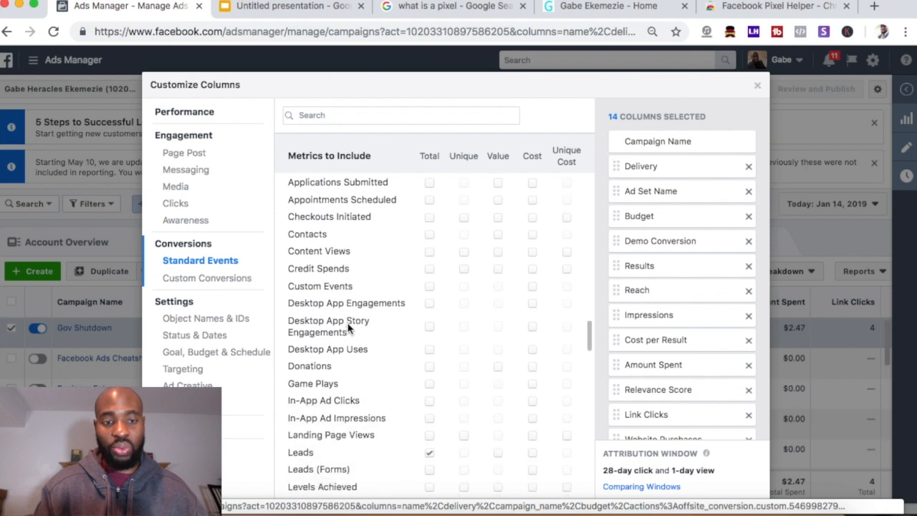
left_click(176, 203)
scroll(287, 237, "up", 1)
left_click(292, 239)
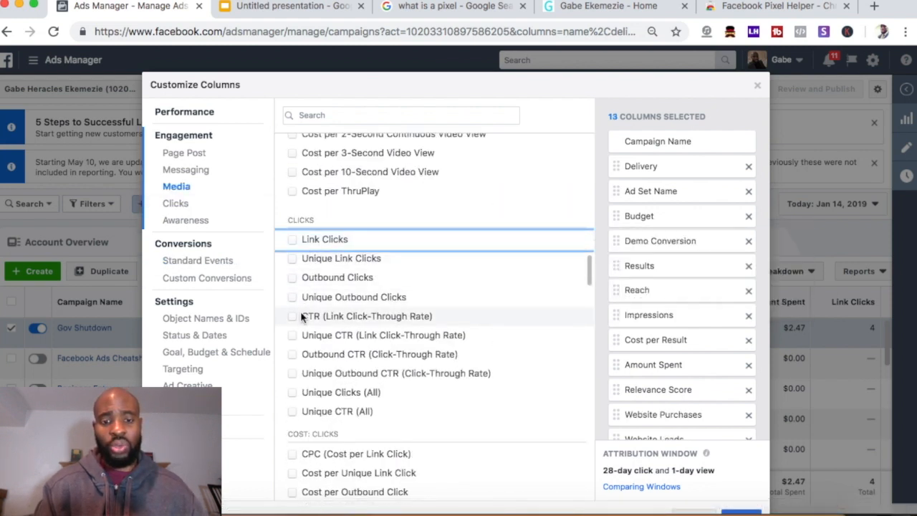
scroll(301, 322, "down", 1)
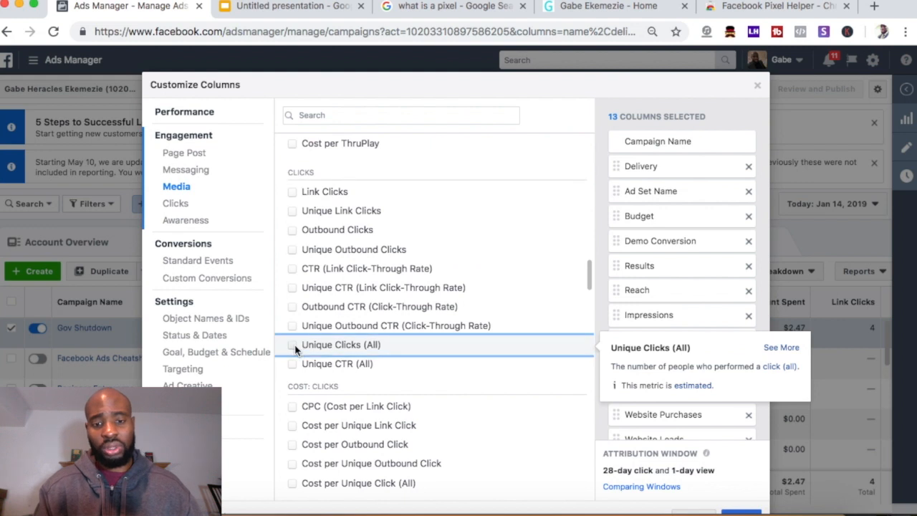
left_click(292, 365)
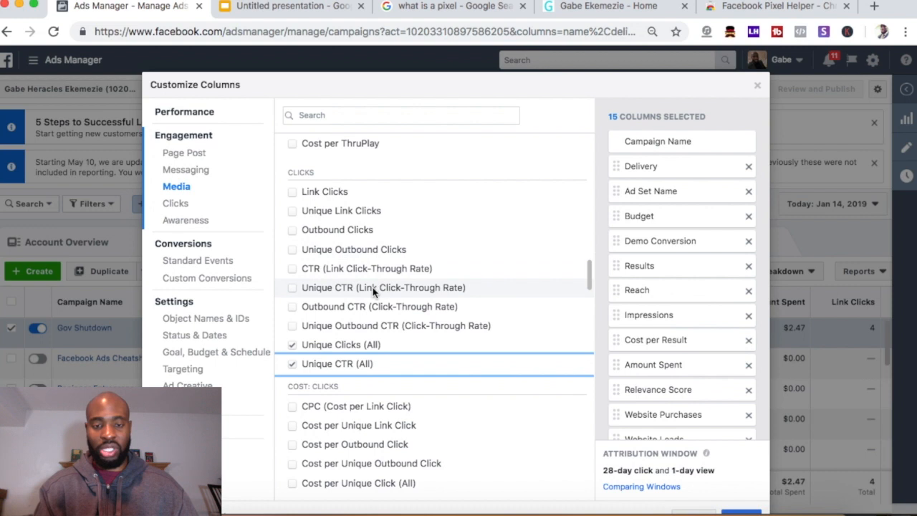
mouse_move(347, 366)
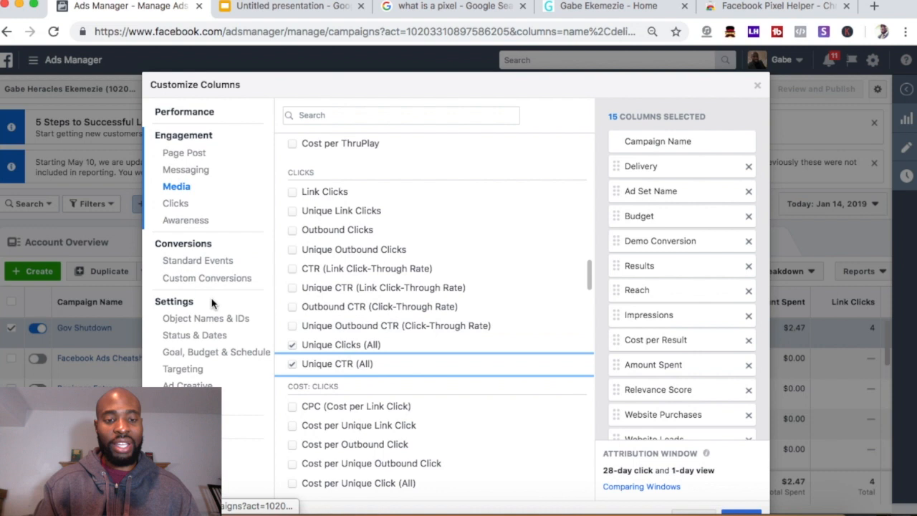
Under Standard Events, add Cost per Lead and Cost per Purchase columns, making 17 selected columns
left_click(189, 263)
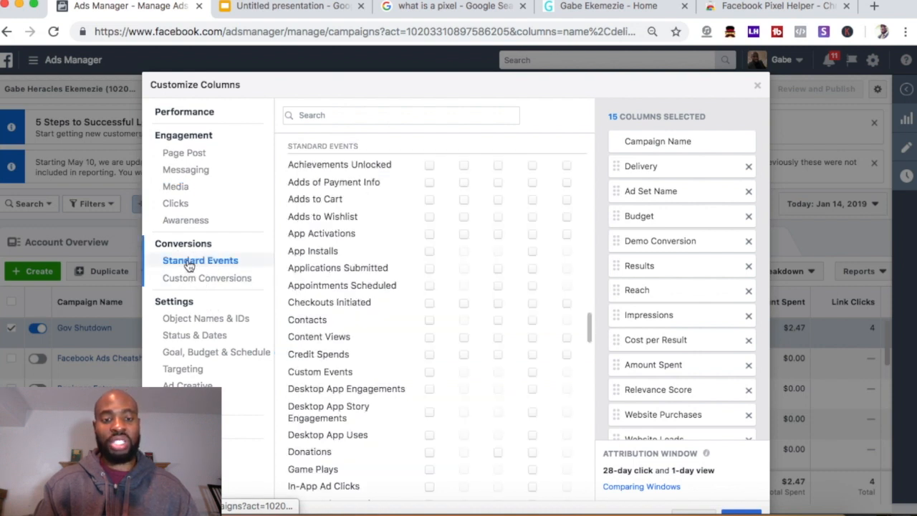
scroll(303, 331, "down", 5)
scroll(318, 358, "down", 1)
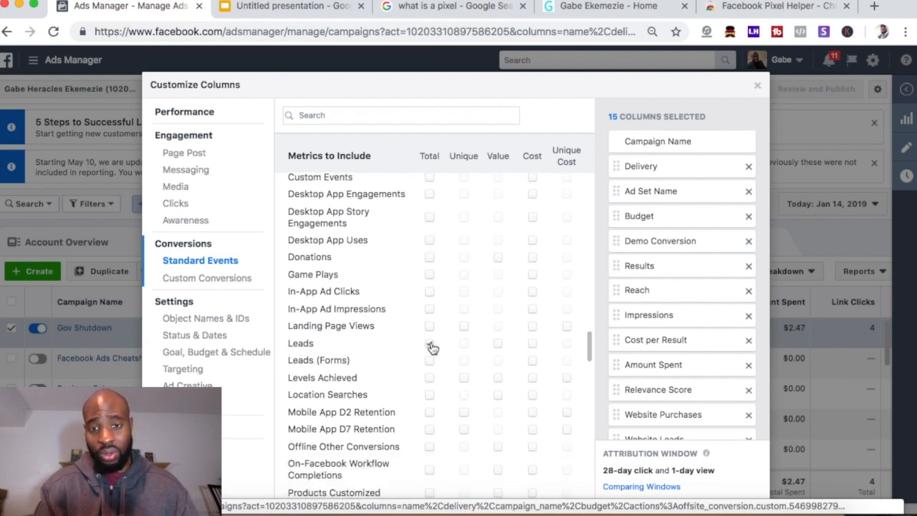
mouse_move(434, 347)
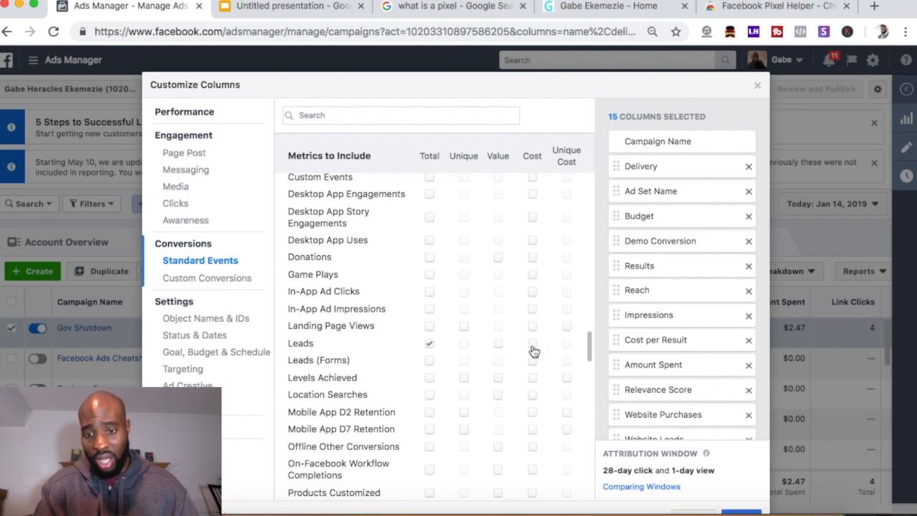
mouse_move(532, 350)
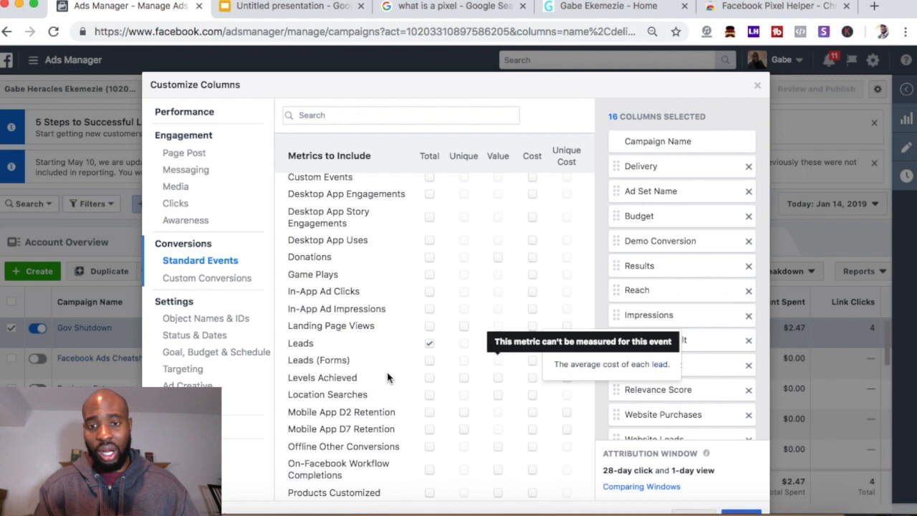
scroll(345, 383, "down", 3)
scroll(347, 383, "down", 3)
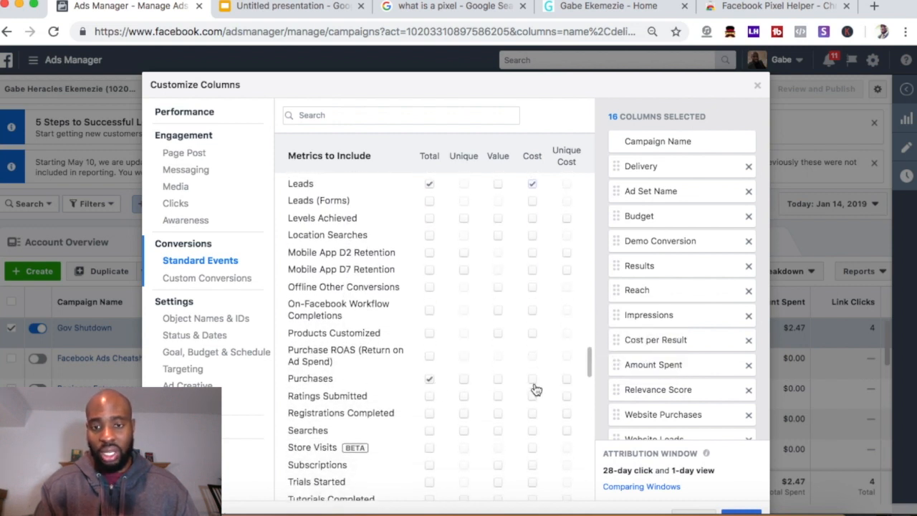
mouse_move(428, 386)
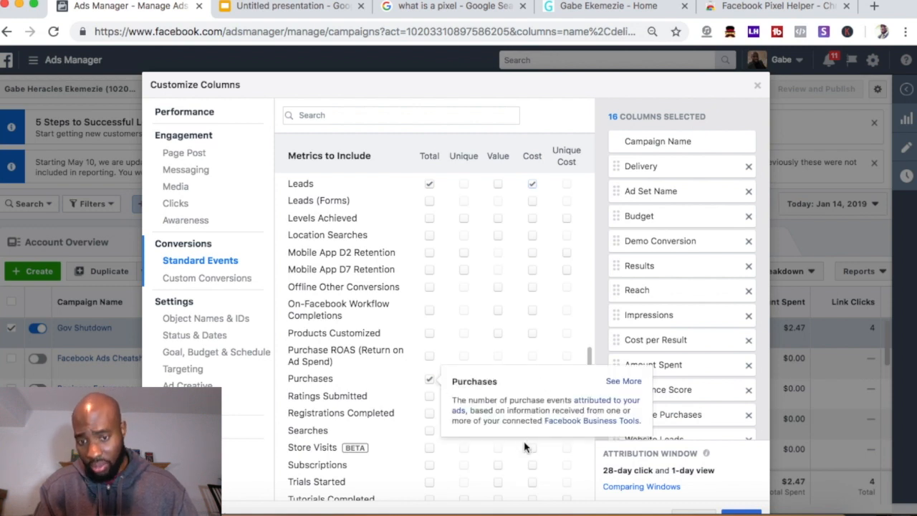
left_click(532, 381)
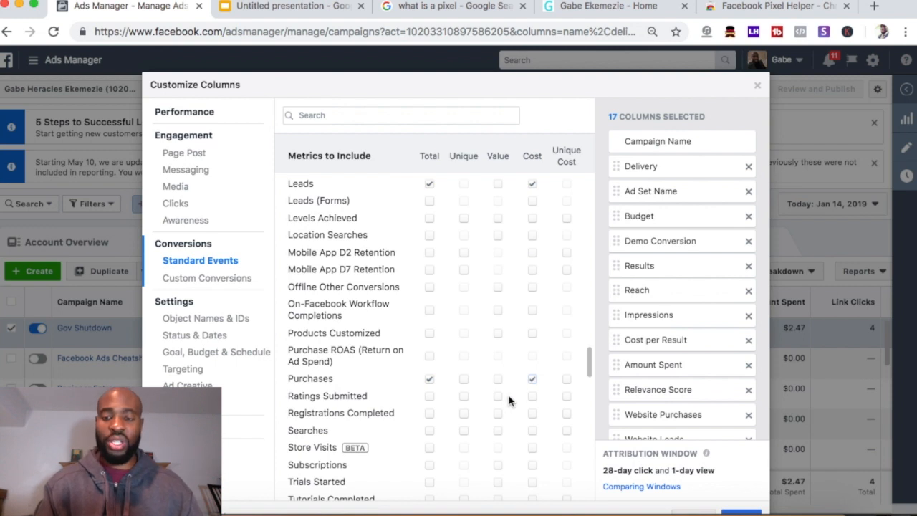
scroll(636, 387, "down", 3)
Move Unique Clicks (All) right after Demo Conversion and Cost per Lead just below Results
scroll(687, 233, "up", 2)
scroll(665, 238, "down", 2)
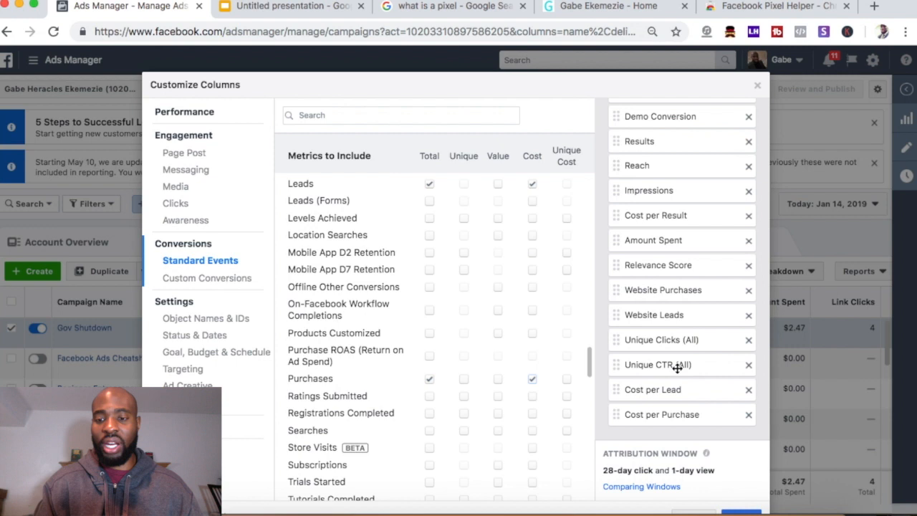
scroll(676, 367, "up", 4)
scroll(677, 369, "down", 4)
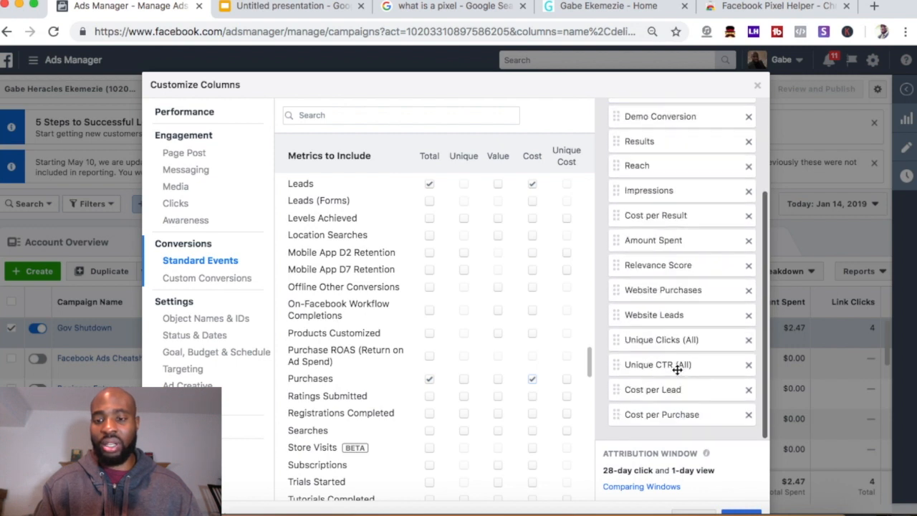
left_click_drag(668, 337, 661, 141)
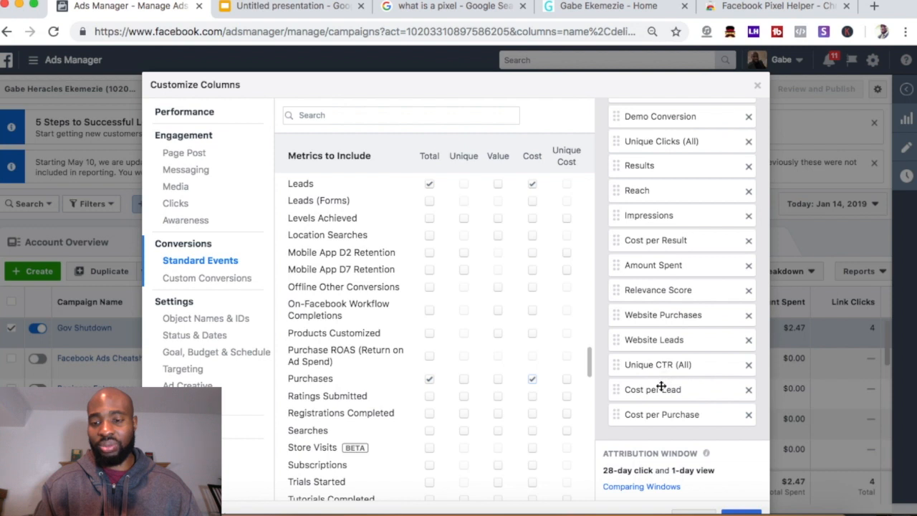
left_click_drag(660, 391, 656, 188)
Place Cost per Purchase after Cost per Lead and Unique CTR (All) after Unique Clicks, then apply
left_click_drag(658, 390, 667, 224)
left_click_drag(659, 414, 662, 228)
scroll(659, 287, "up", 2)
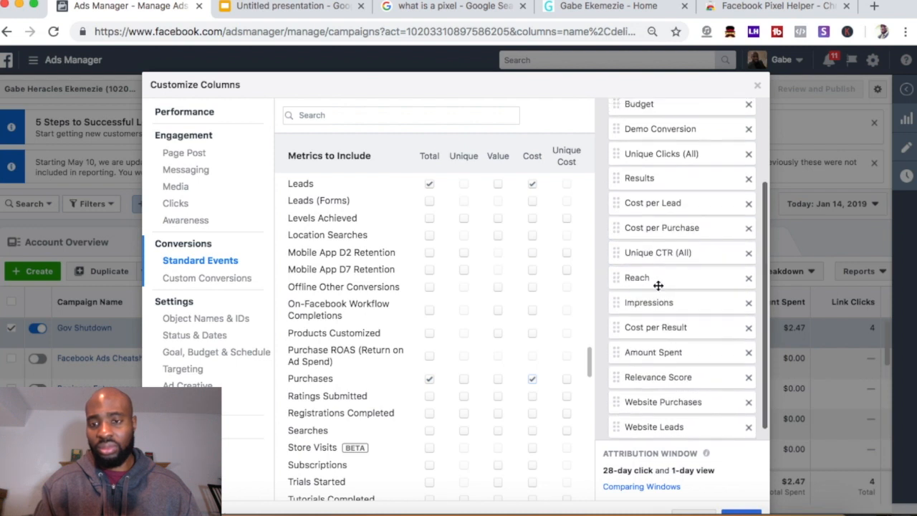
left_click_drag(659, 294, 659, 218)
scroll(674, 322, "down", 3)
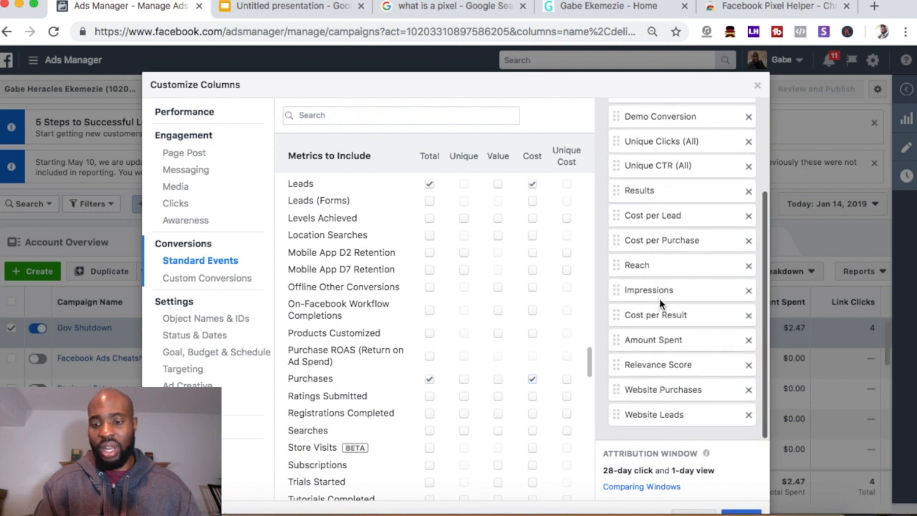
left_click(740, 470)
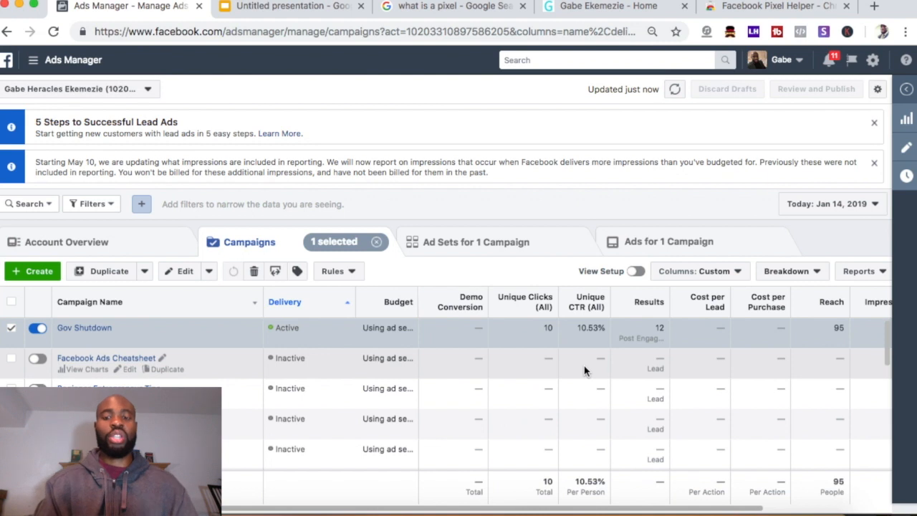
Review the Demo Conversion, Unique Clicks and Cost per Purchase columns, e.g. Gov Shutdown's 10 unique clicks
mouse_move(452, 309)
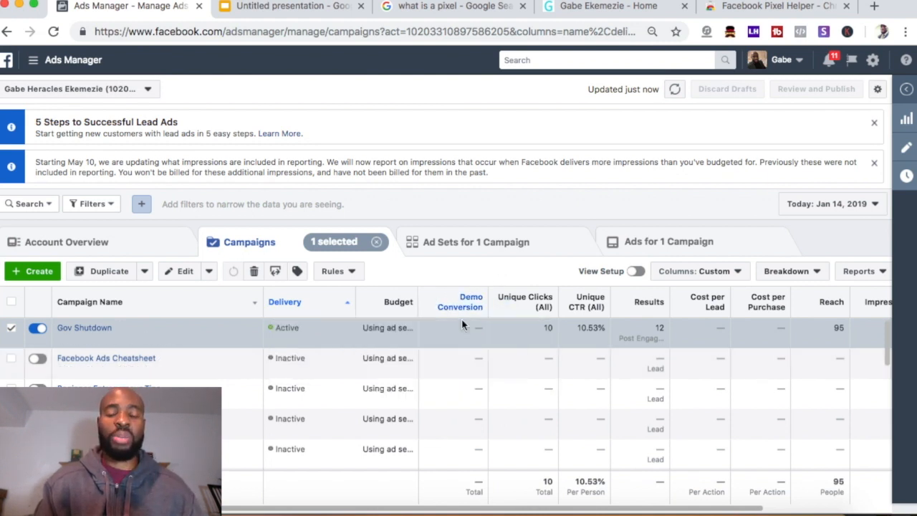
mouse_move(492, 317)
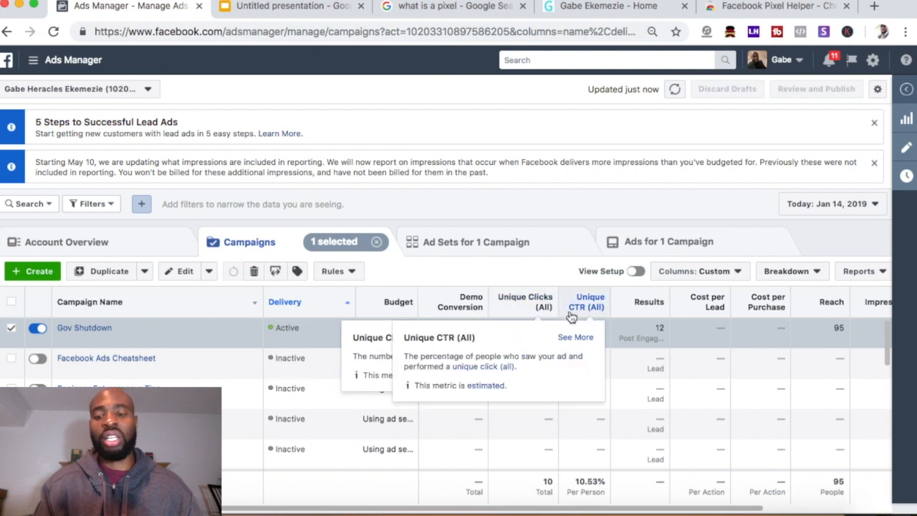
scroll(563, 320, "right", 2)
scroll(565, 317, "left", 2)
scroll(592, 304, "right", 4)
mouse_move(617, 312)
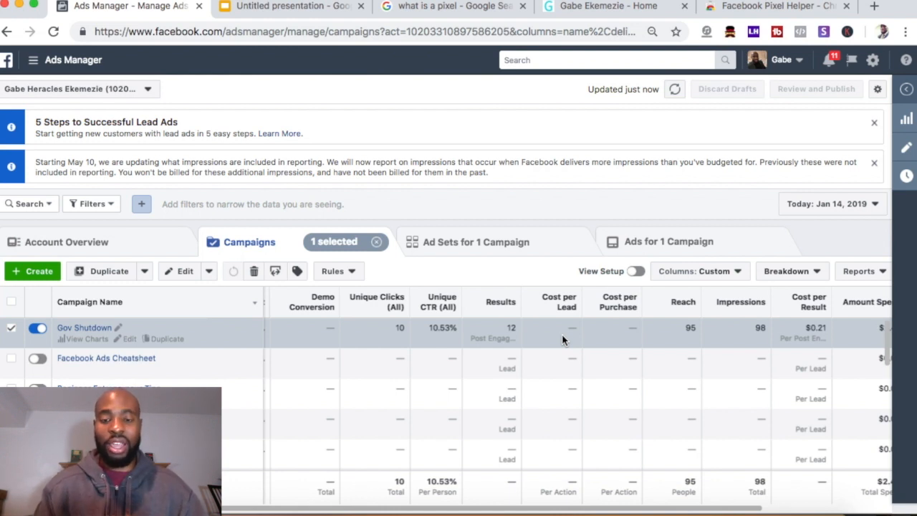
scroll(561, 334, "left", 4)
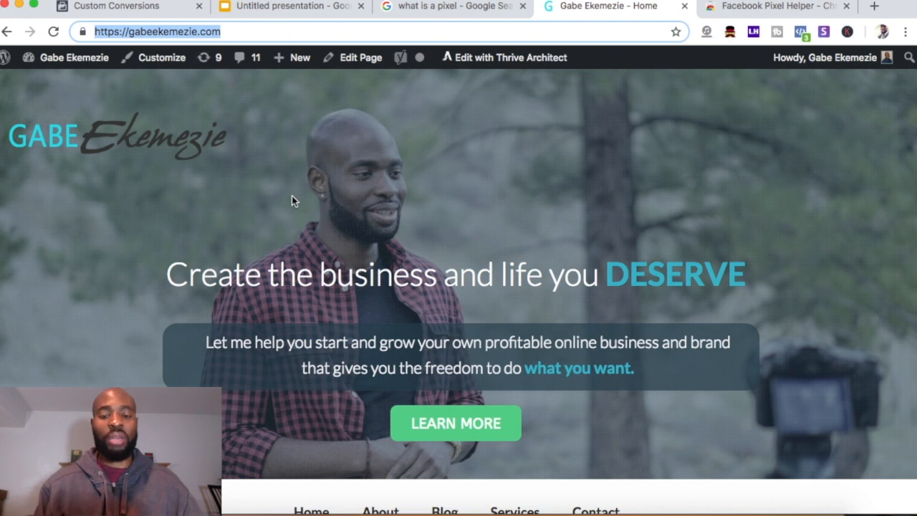
Open the 7-day email course page and bring up its sign-up popup
left_click(446, 425)
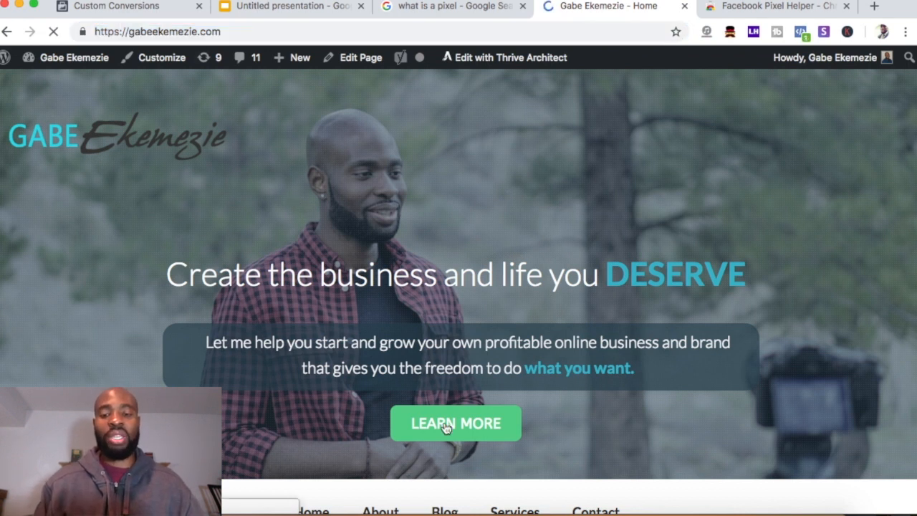
scroll(451, 408, "down", 3)
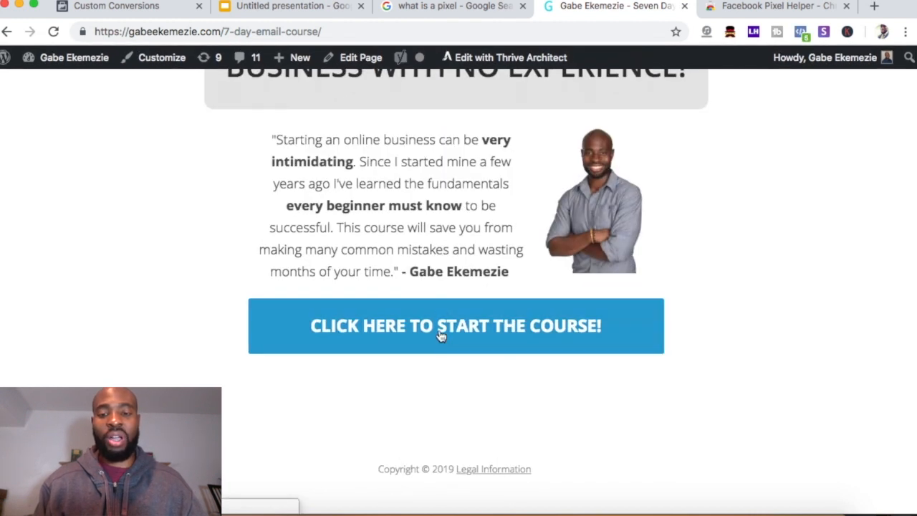
left_click(439, 330)
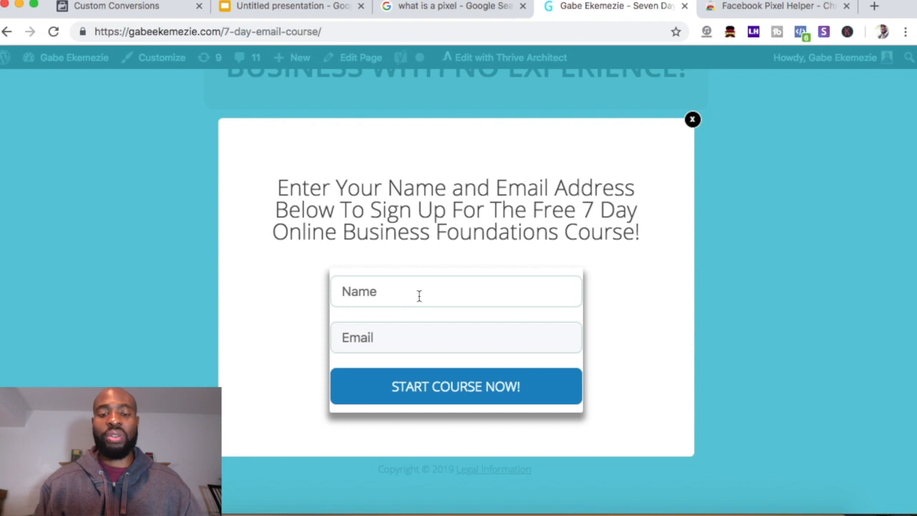
Fill in the popup's Name field with a test name and the Email field with an e-mail address
left_click(392, 290)
key("Down")
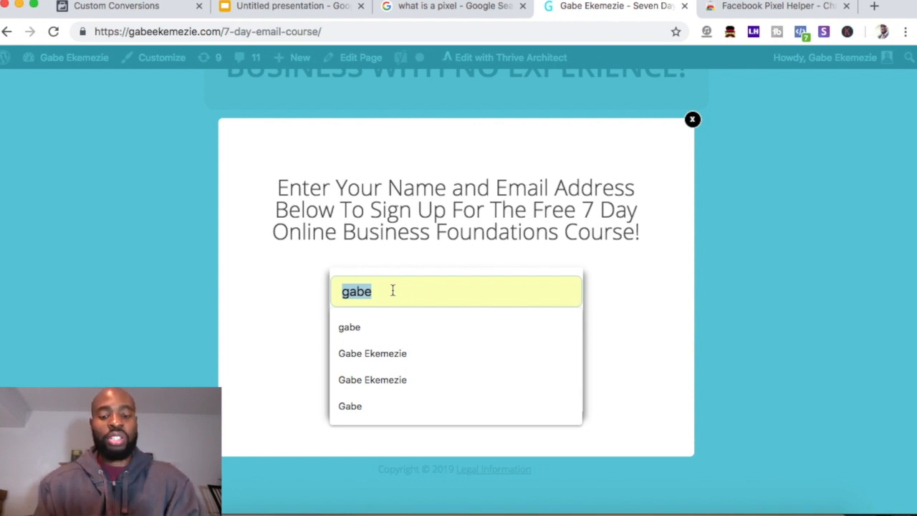
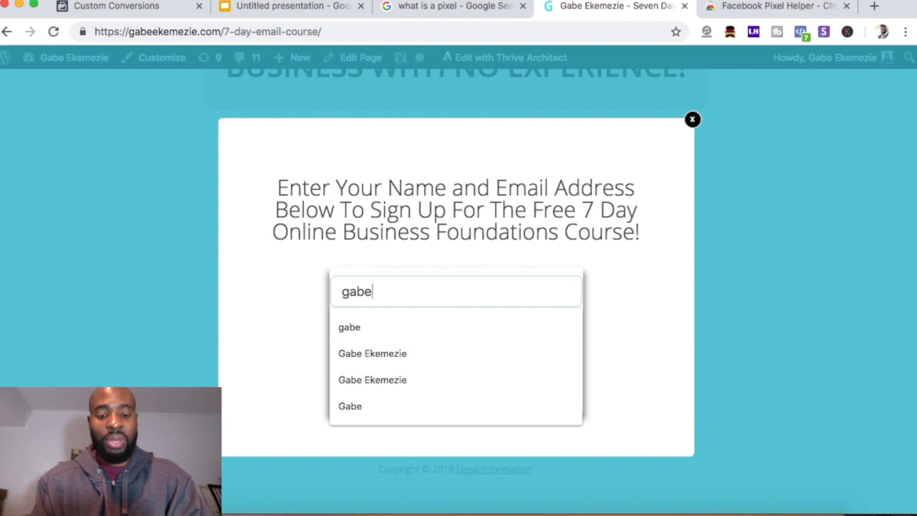
type("ry")
key("Tab")
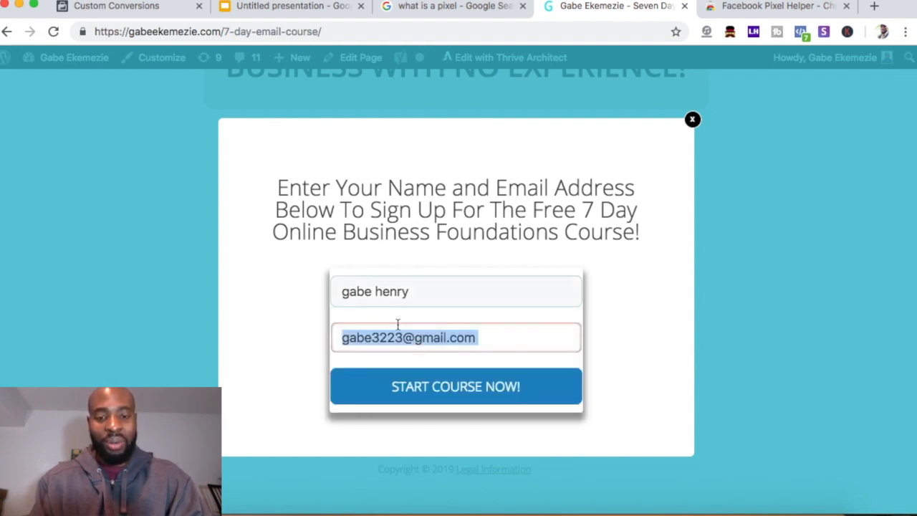
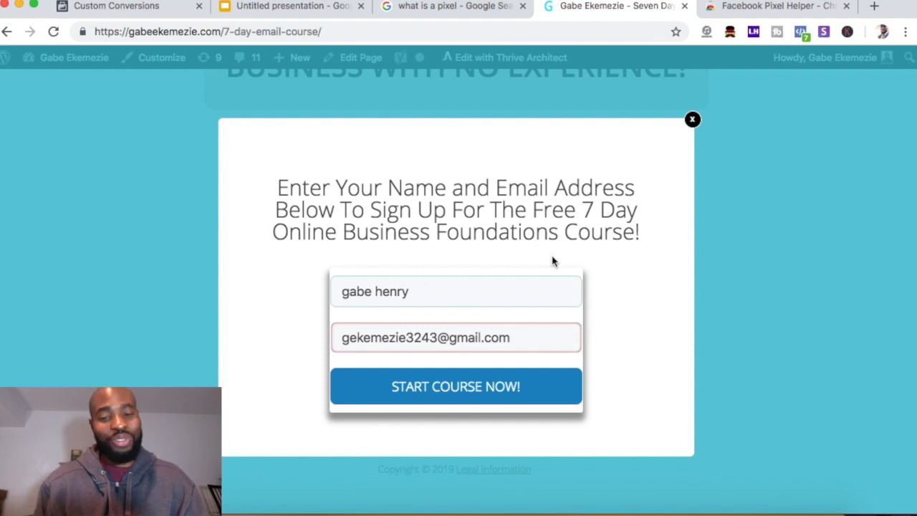
Submit the course sign-up and select the thank-you page URL from the address bar
left_click(433, 396)
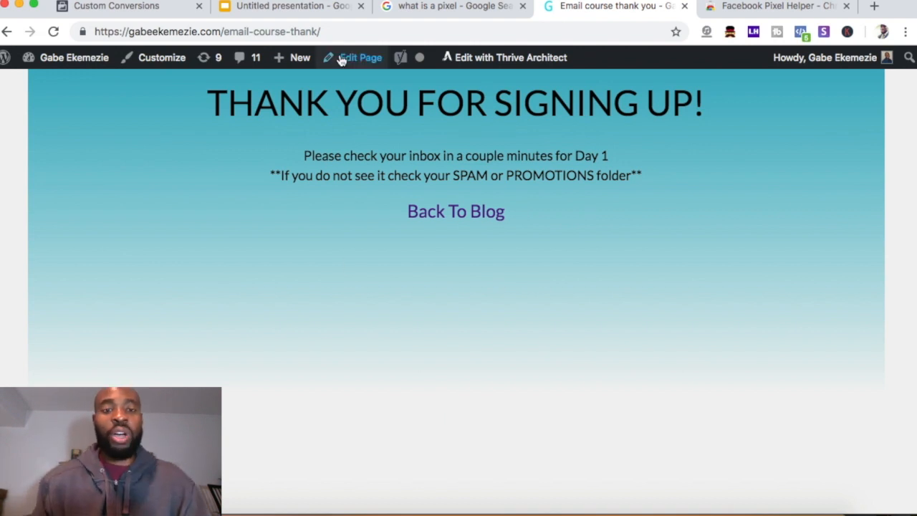
left_click(335, 31)
mouse_move(334, 31)
left_mouse_down()
mouse_move(63, 27)
mouse_move(110, 43)
mouse_move(127, 31)
mouse_move(335, 33)
left_mouse_up()
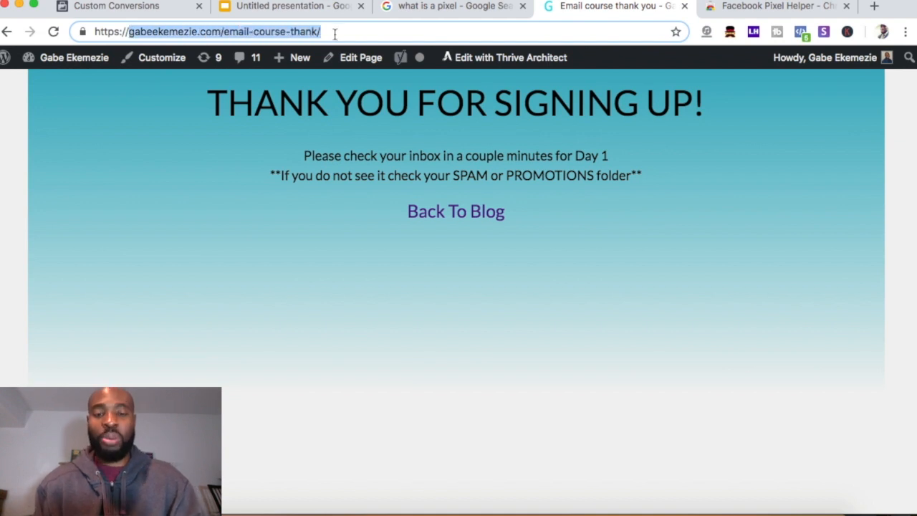
left_click(144, 12)
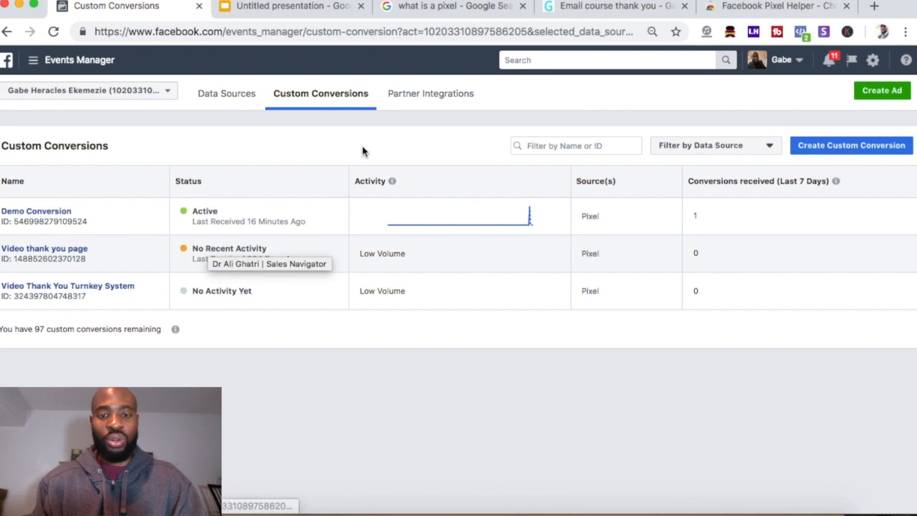
Create a custom conversion with the pasted thank-you URL as its rule, named 'Lead conv'
left_click(851, 150)
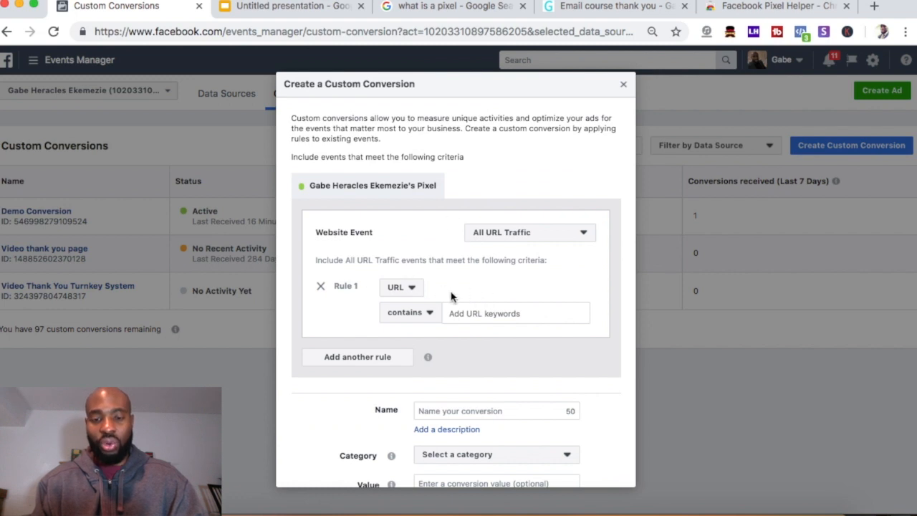
key("super+v")
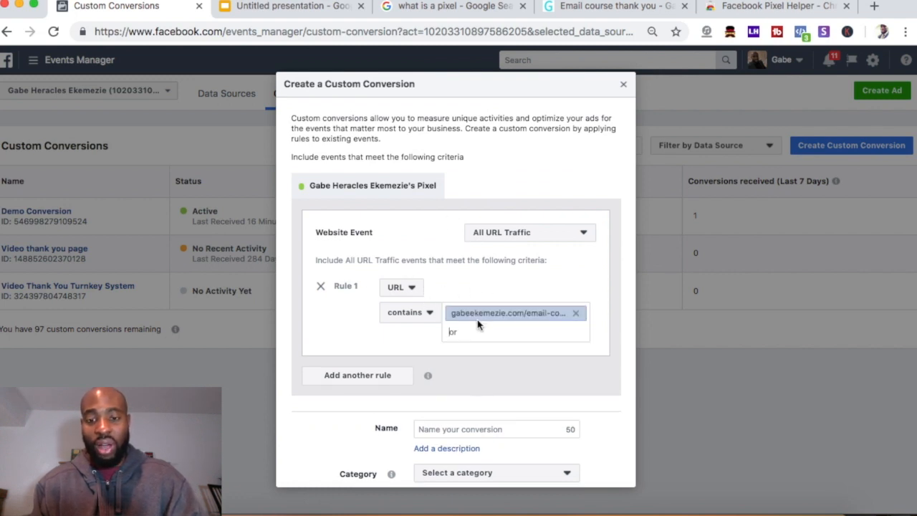
scroll(500, 349, "down", 3)
left_click(450, 329)
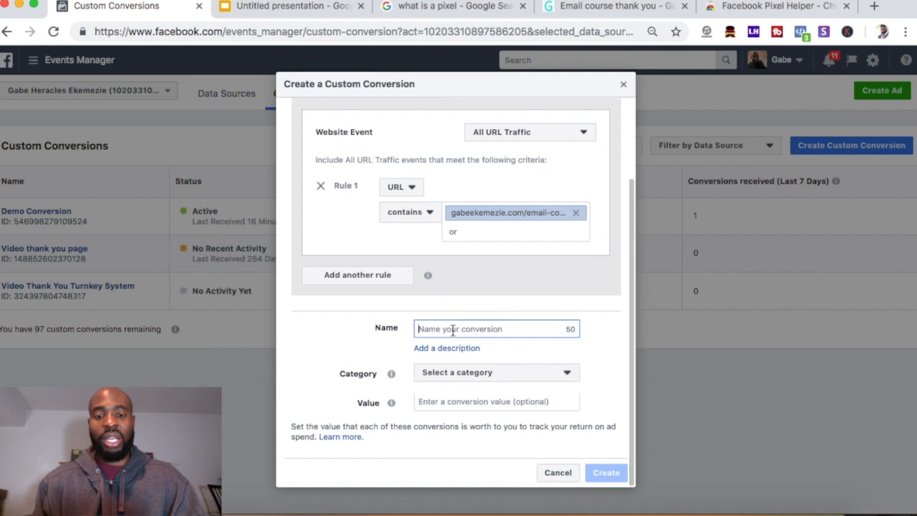
type("Lead conv")
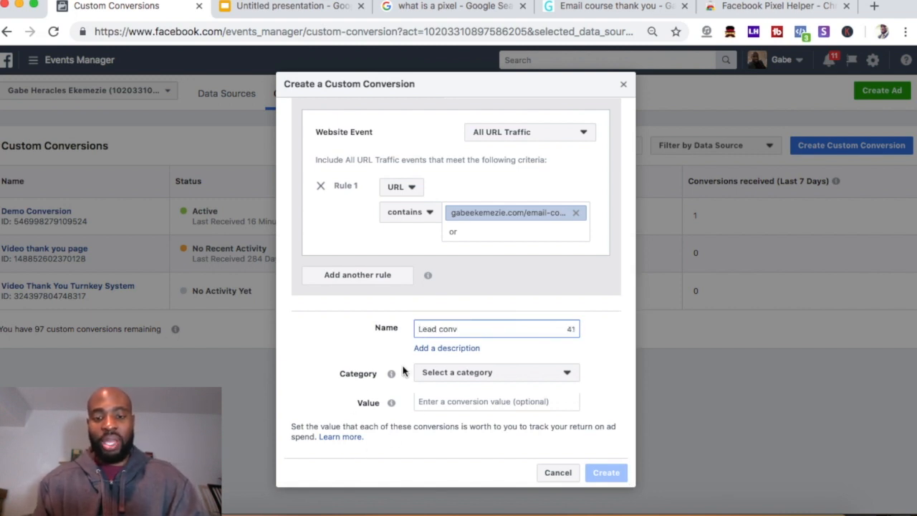
Set the conversion category to Lead and its value to 1
left_click(469, 373)
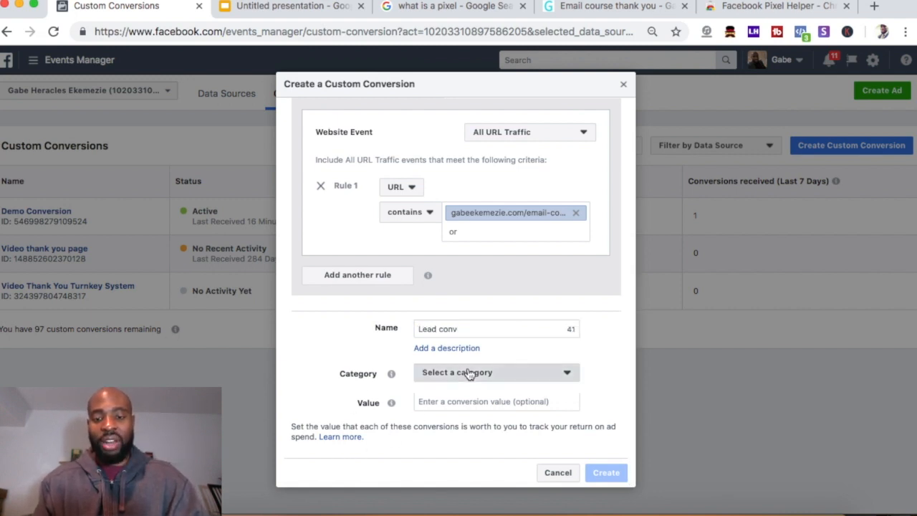
scroll(465, 319, "down", 5)
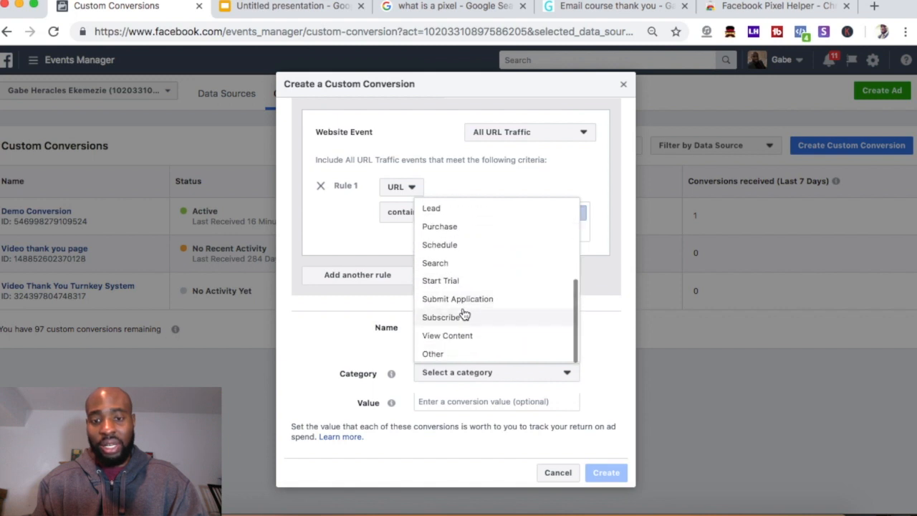
left_click(444, 210)
left_click(434, 404)
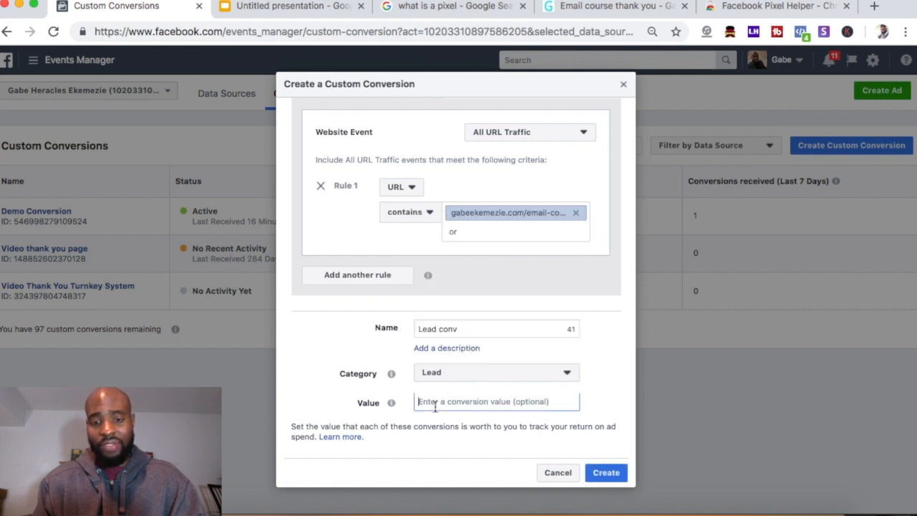
type("1")
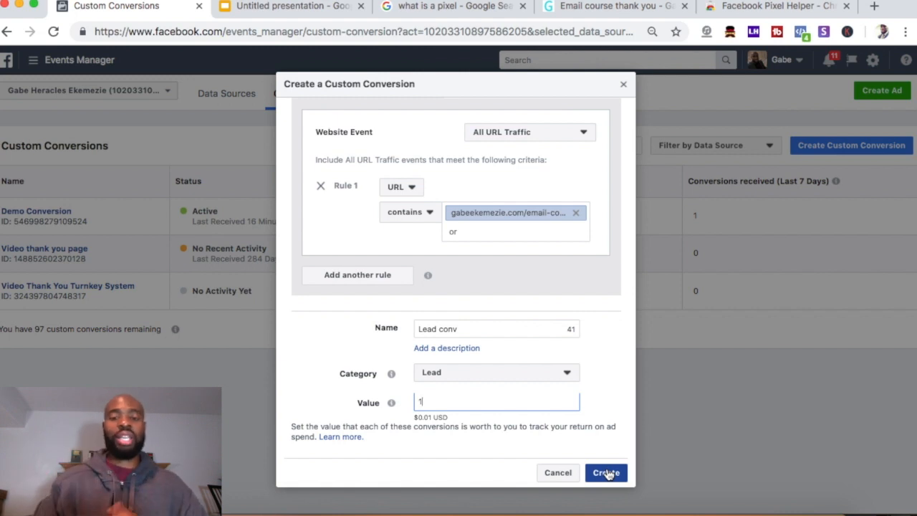
left_click(614, 7)
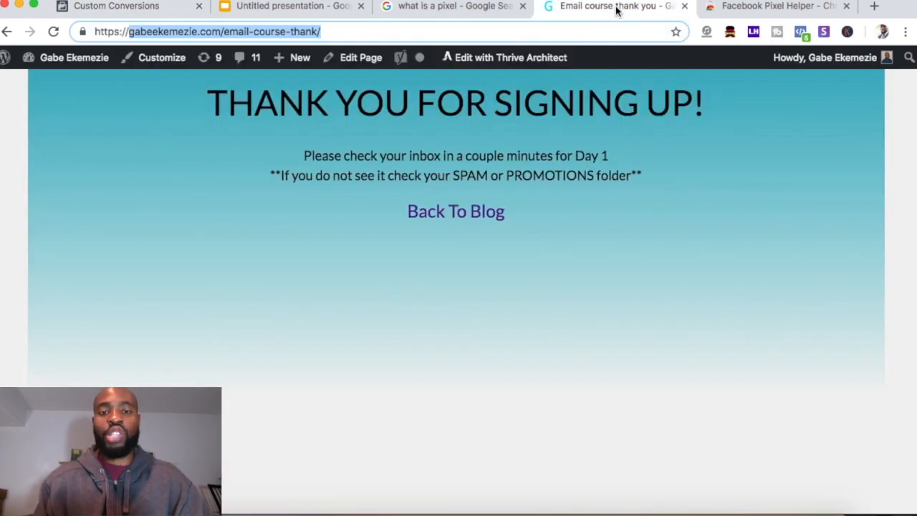
left_click(140, 31)
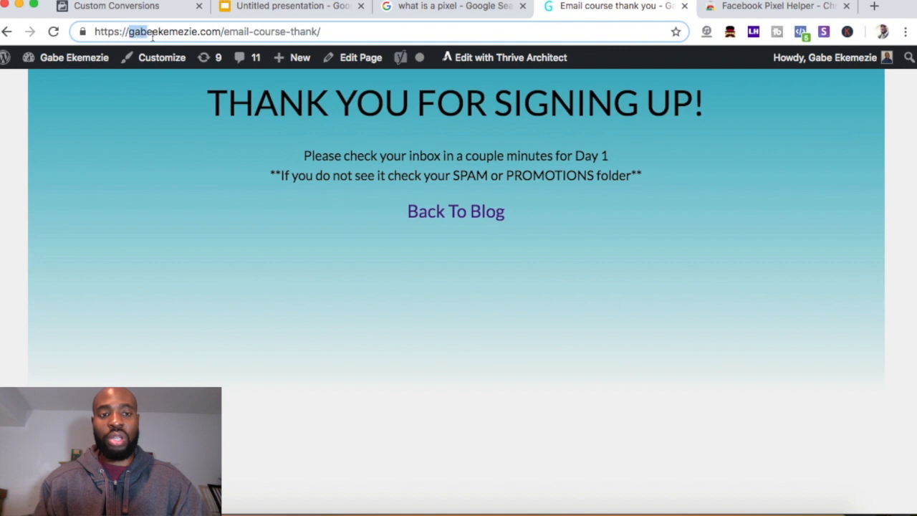
left_click_drag(129, 30, 336, 25)
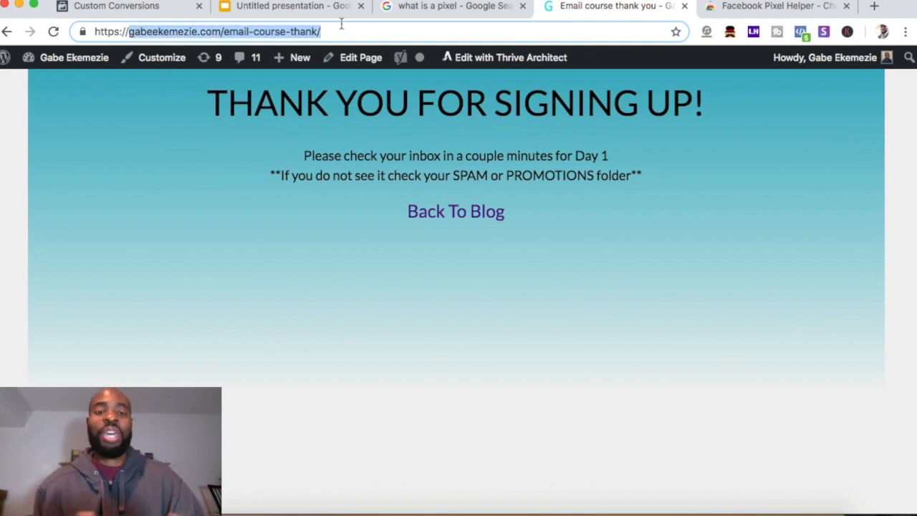
left_click(285, 33)
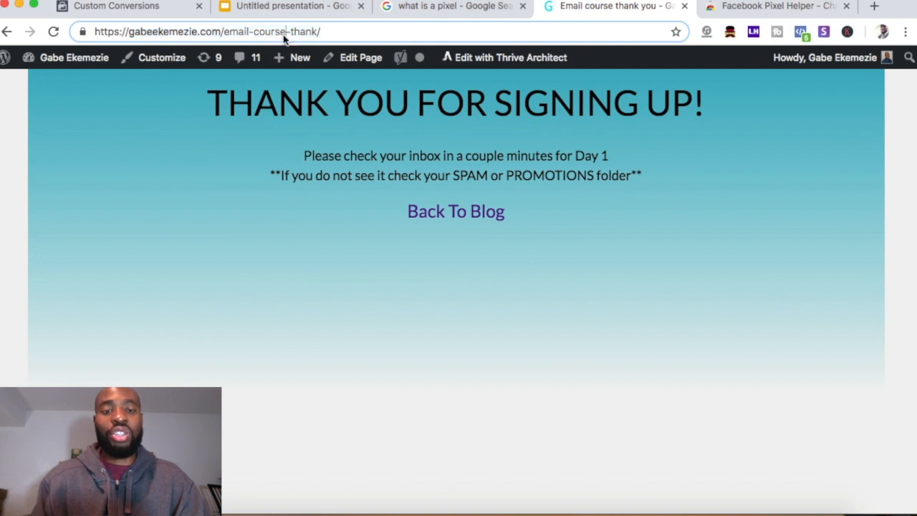